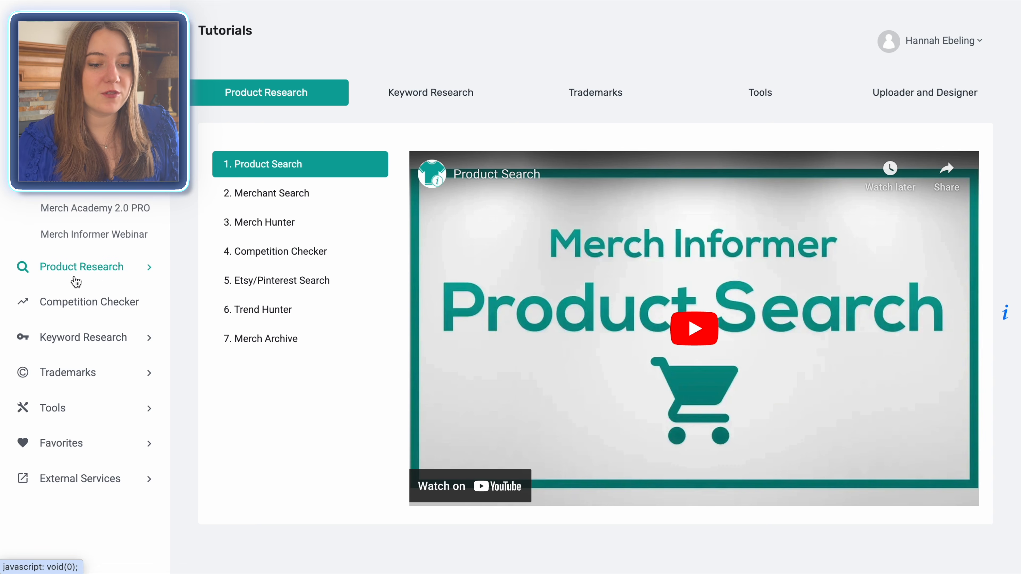
# Step: Open Movers And Shakers under Product Research and examine the daily shirt designs with their sales rank charts
pyautogui.click(87, 272)
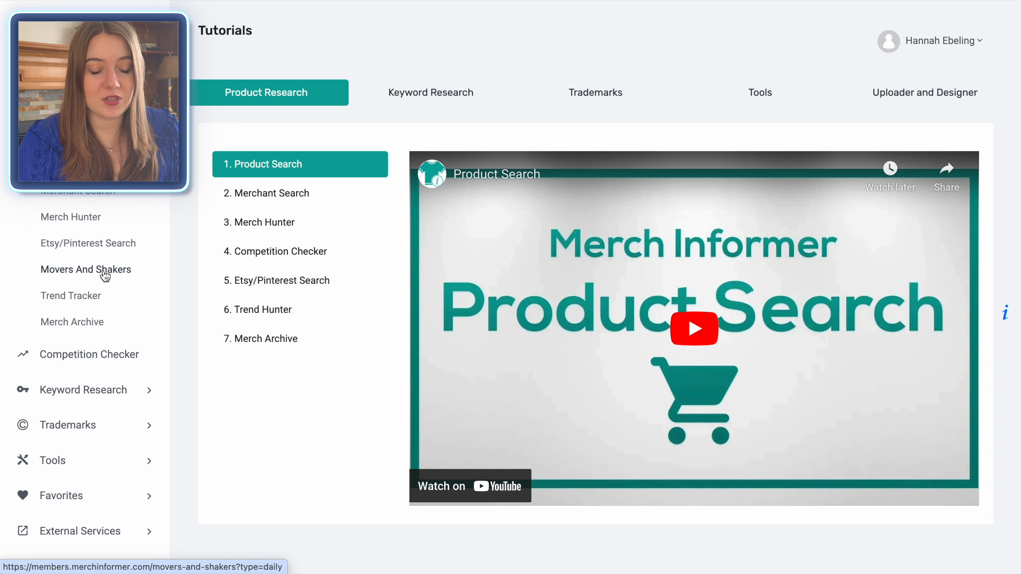
pyautogui.click(106, 274)
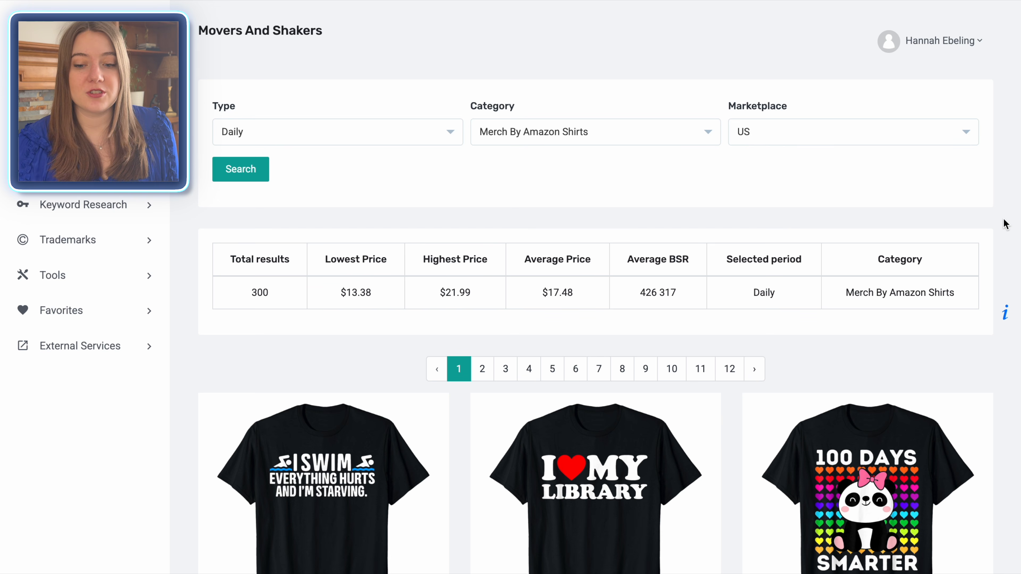
pyautogui.scroll(-5, 1005, 222)
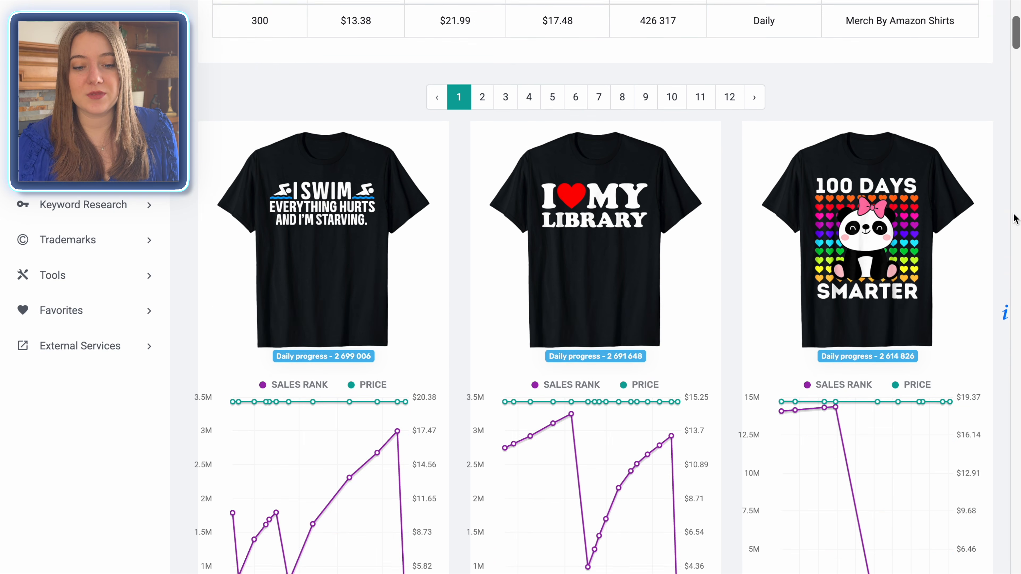
pyautogui.scroll(-15, 1014, 219)
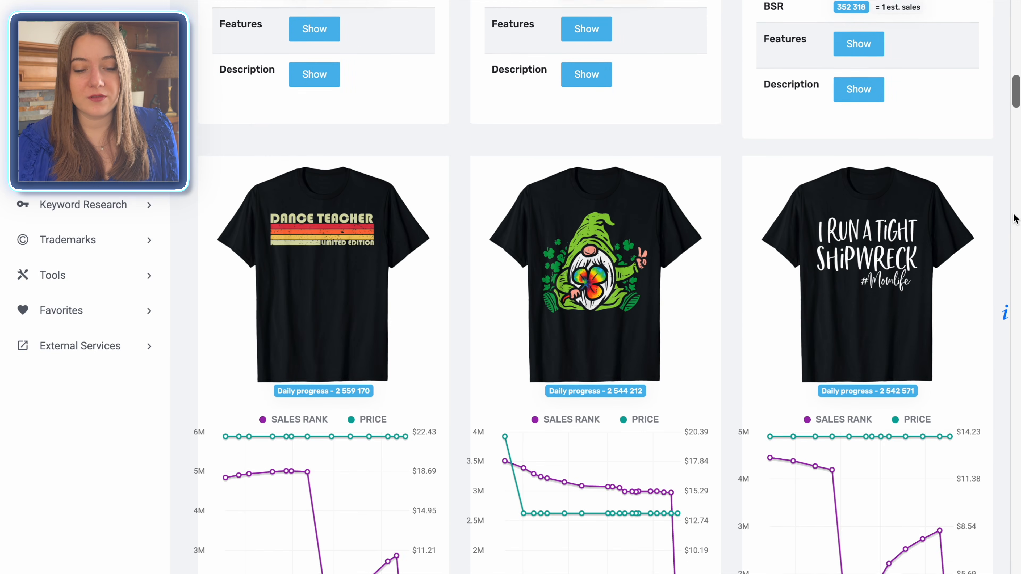
pyautogui.scroll(-10, 1014, 219)
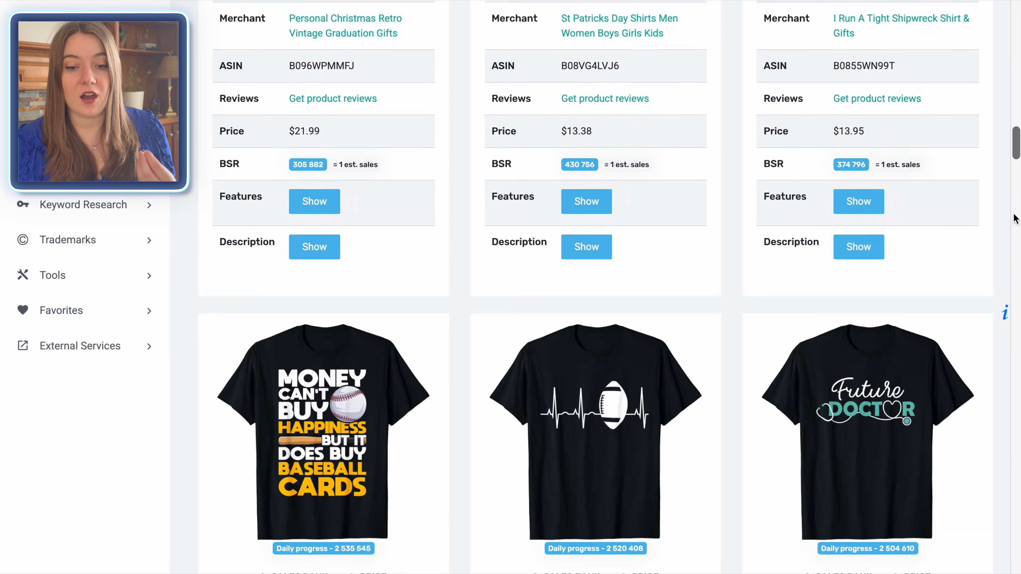
pyautogui.scroll(-20, 1014, 219)
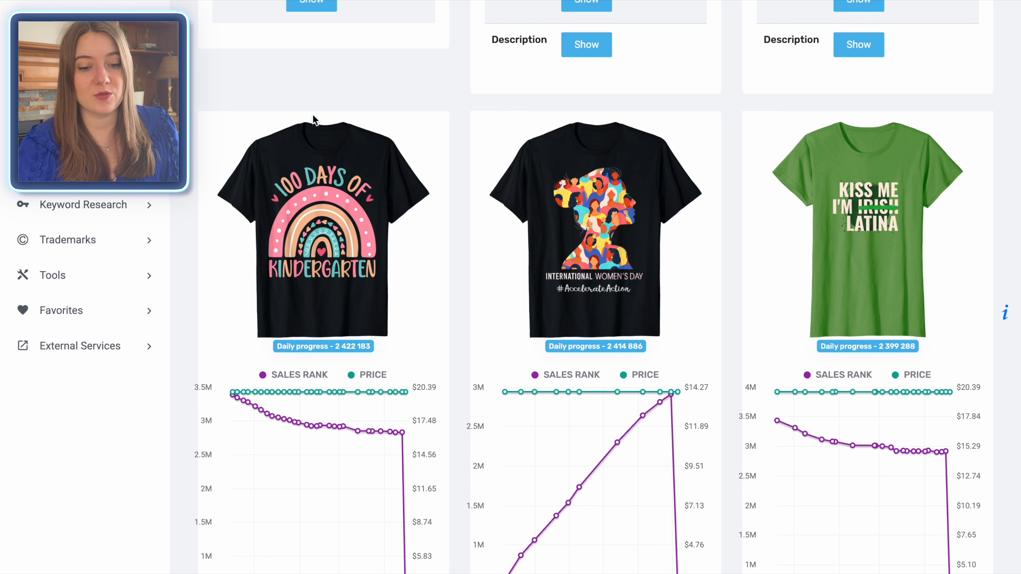
pyautogui.scroll(-2, 440, 298)
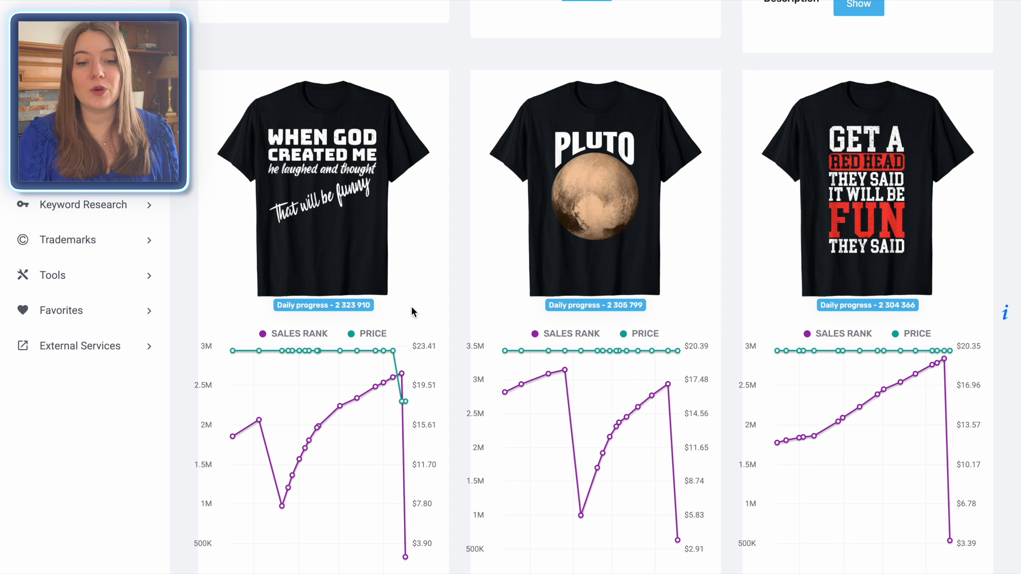
pyautogui.scroll(-15, 411, 305)
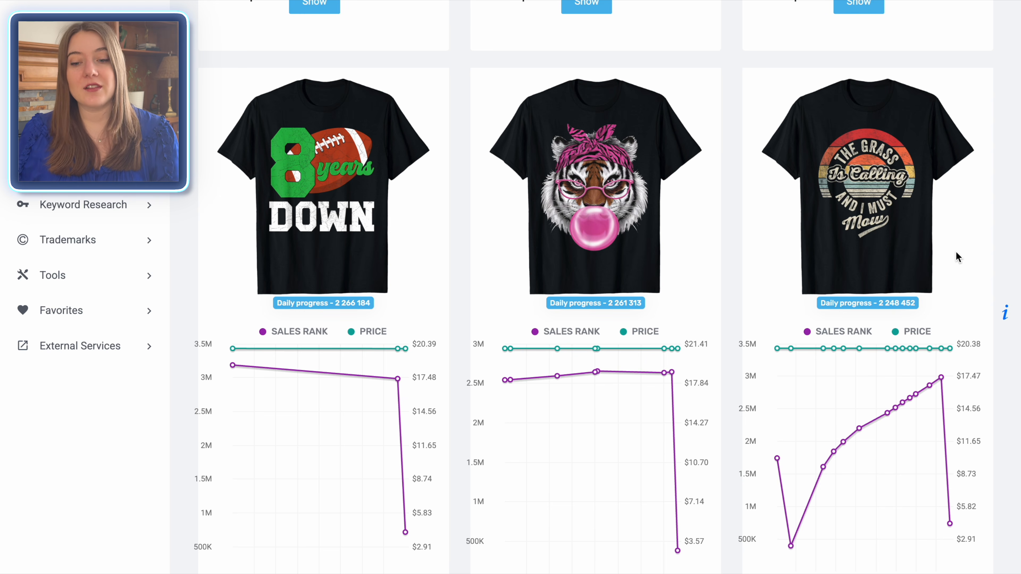
pyautogui.scroll(-20, 956, 250)
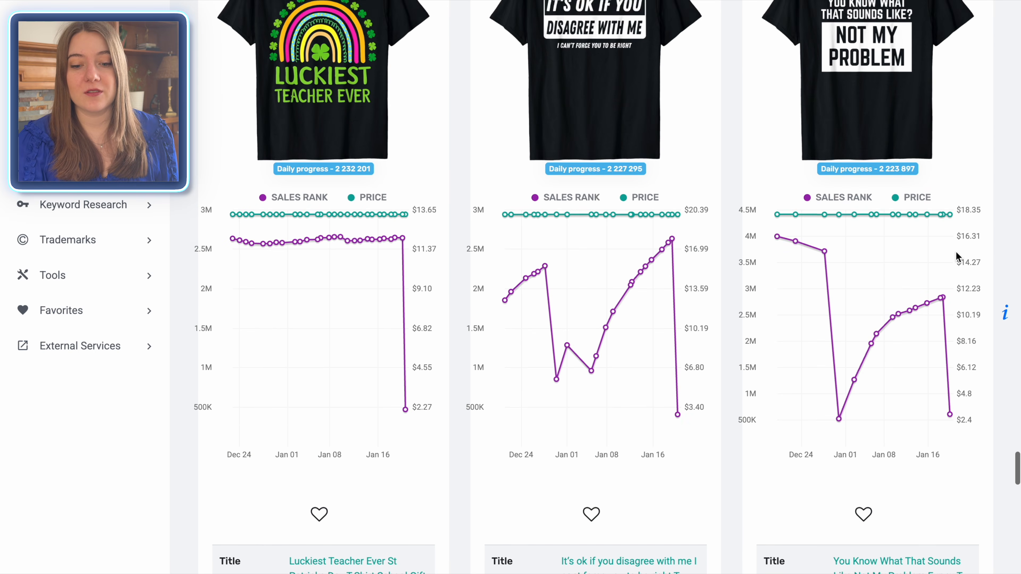
pyautogui.scroll(-12, 956, 252)
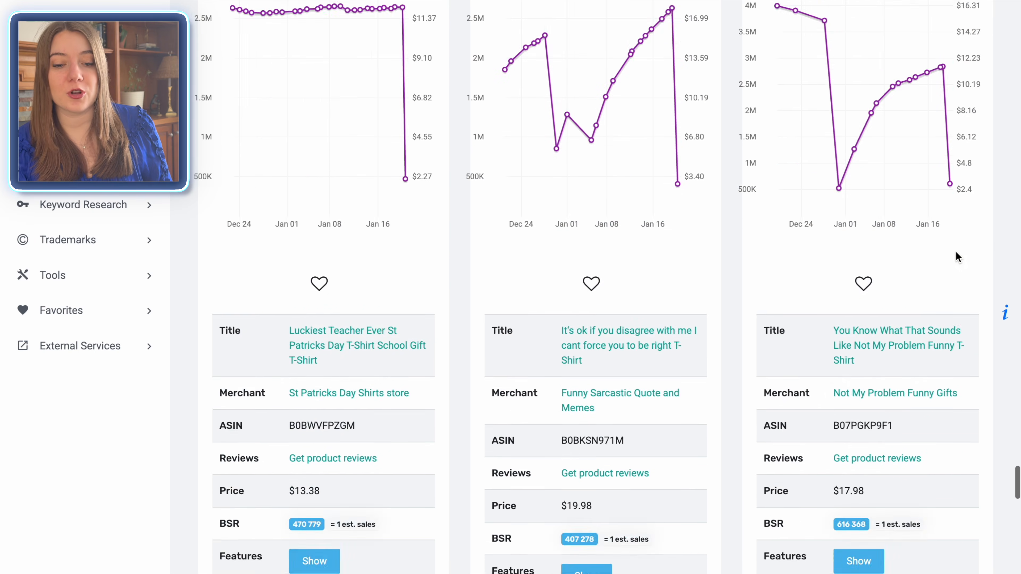
pyautogui.scroll(-10, 956, 250)
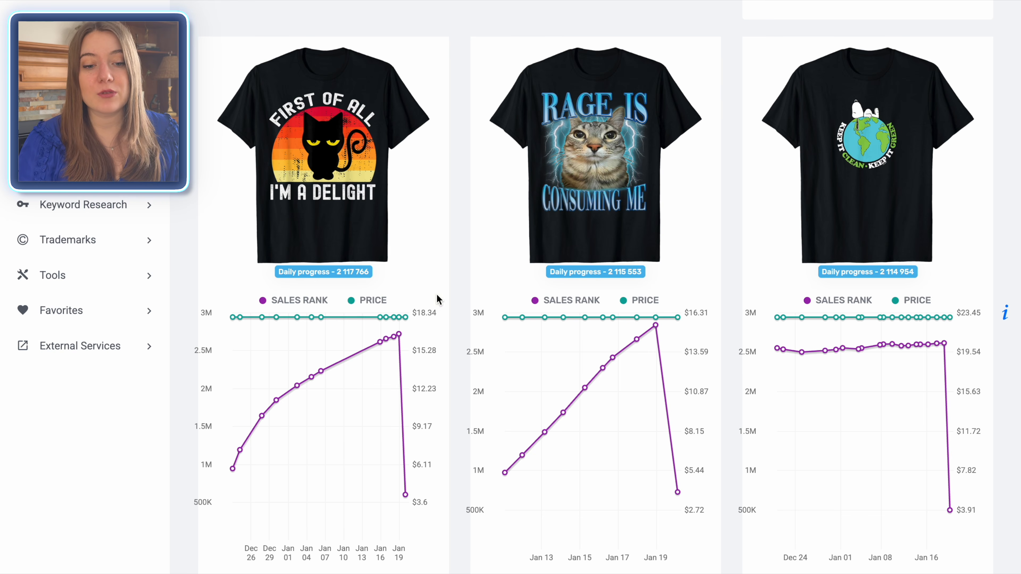
pyautogui.scroll(-1, 461, 240)
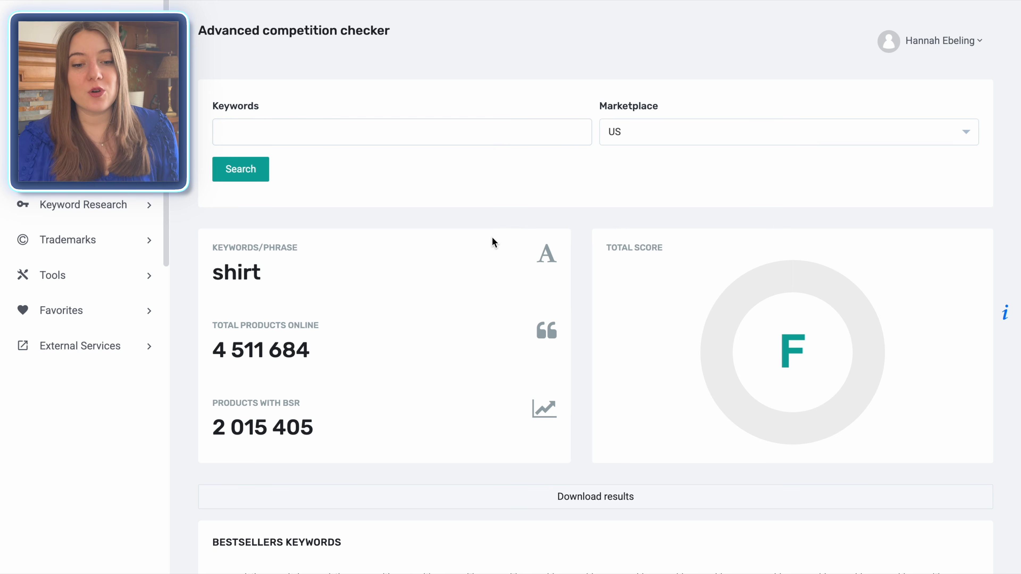
# Step: Check the competition in the US marketplace for the exact phrase "funny cat"
pyautogui.click(439, 131)
pyautogui.write('"funny cat"')
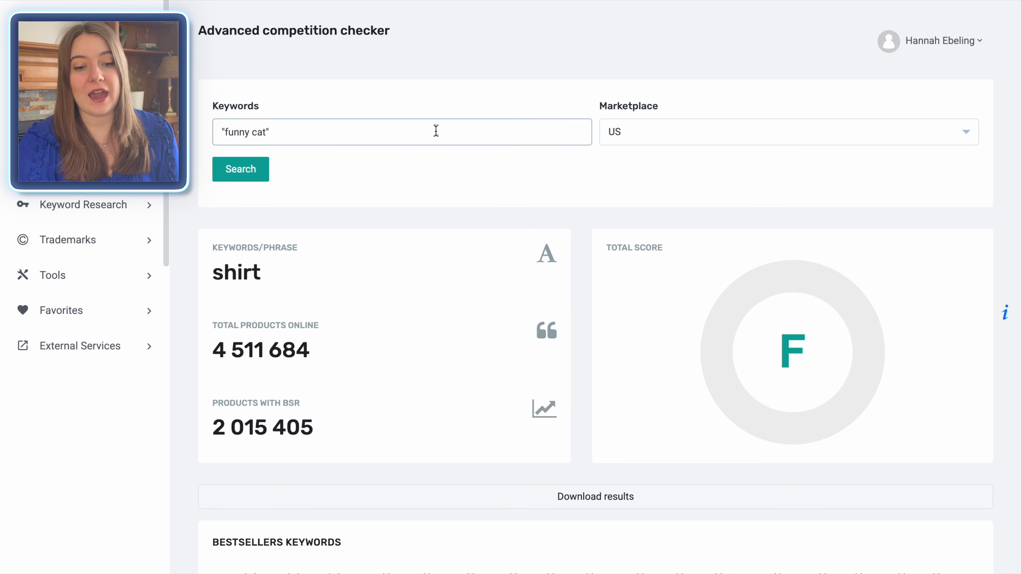
pyautogui.click(241, 176)
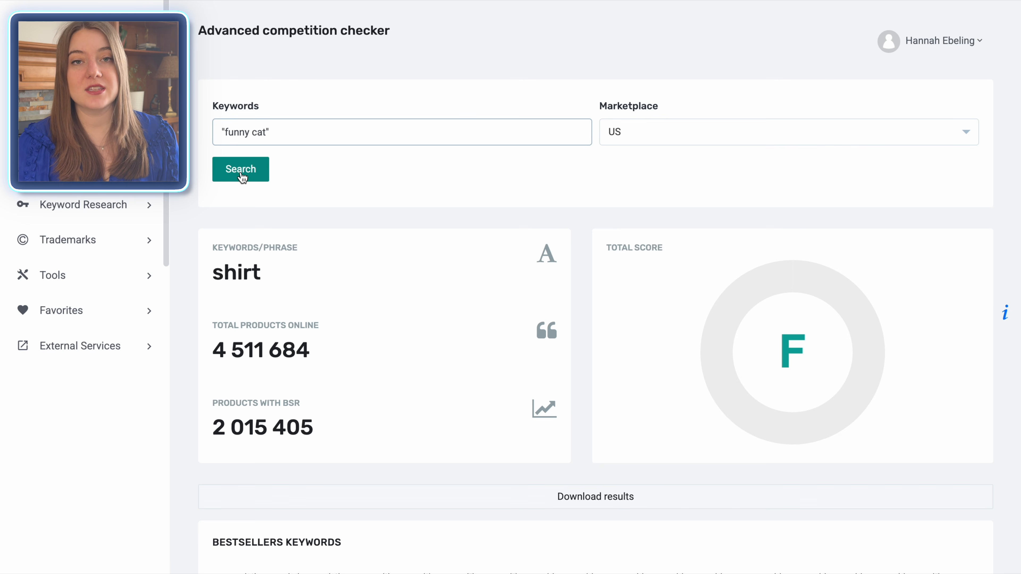
pyautogui.click(241, 169)
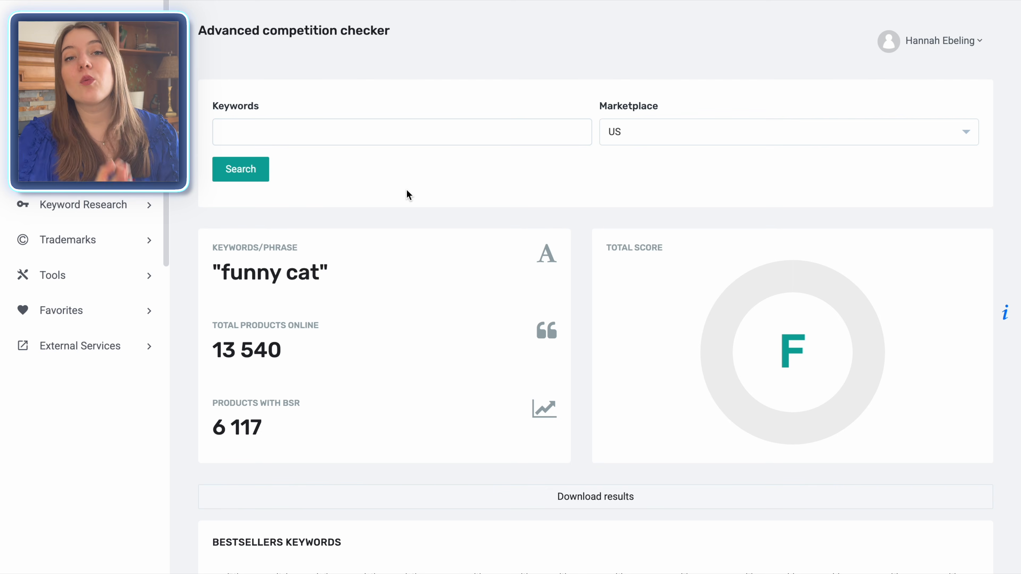
# Step: Run another competition check for the exact phrase "funny dog"
pyautogui.click(384, 133)
pyautogui.write('"funny dog"')
pyautogui.press('Return')
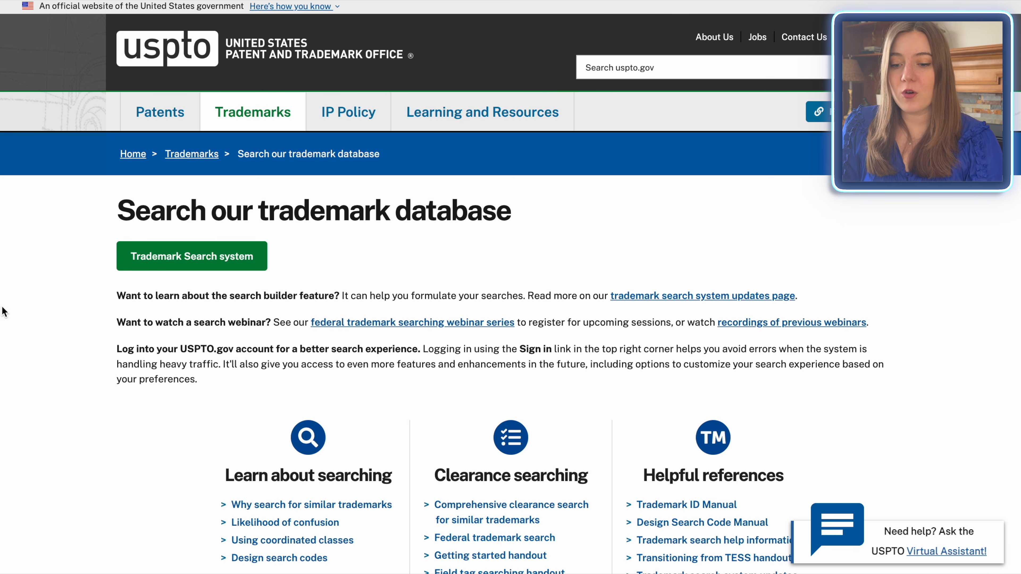
# Step: Open the USPTO Trademark Search system and run a general search for "first of all I'm a delight"
pyautogui.click(162, 253)
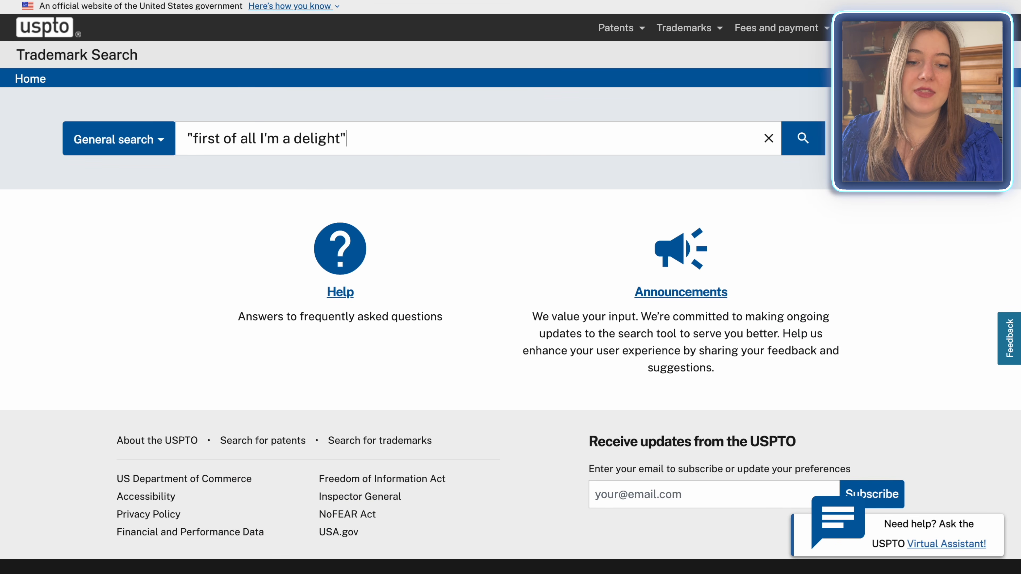
pyautogui.click(803, 140)
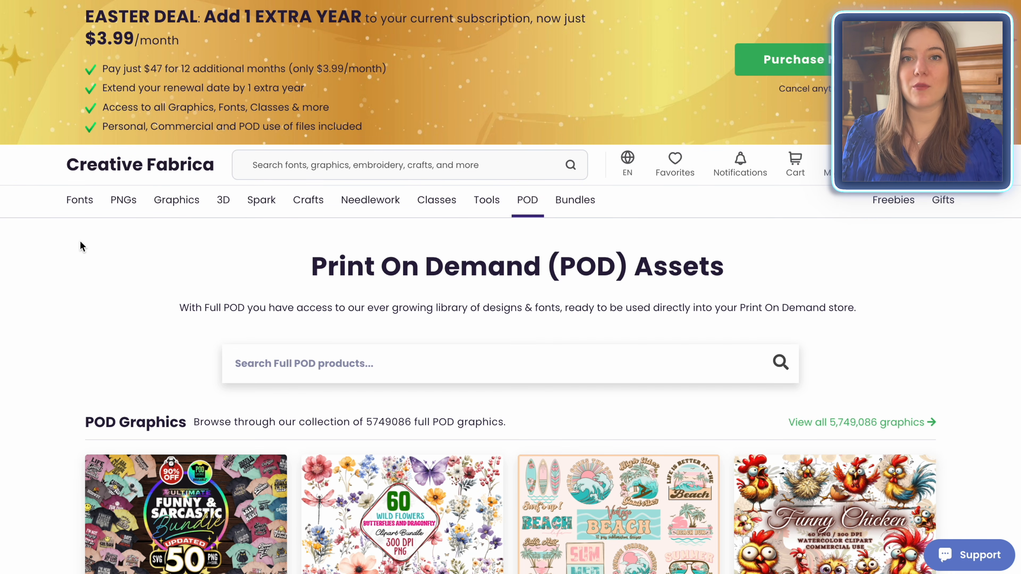
# Step: Examine Creative Fabrica's Print On Demand assets page, including its POD graphics, fonts and license FAQ
pyautogui.scroll(-1, 318, 231)
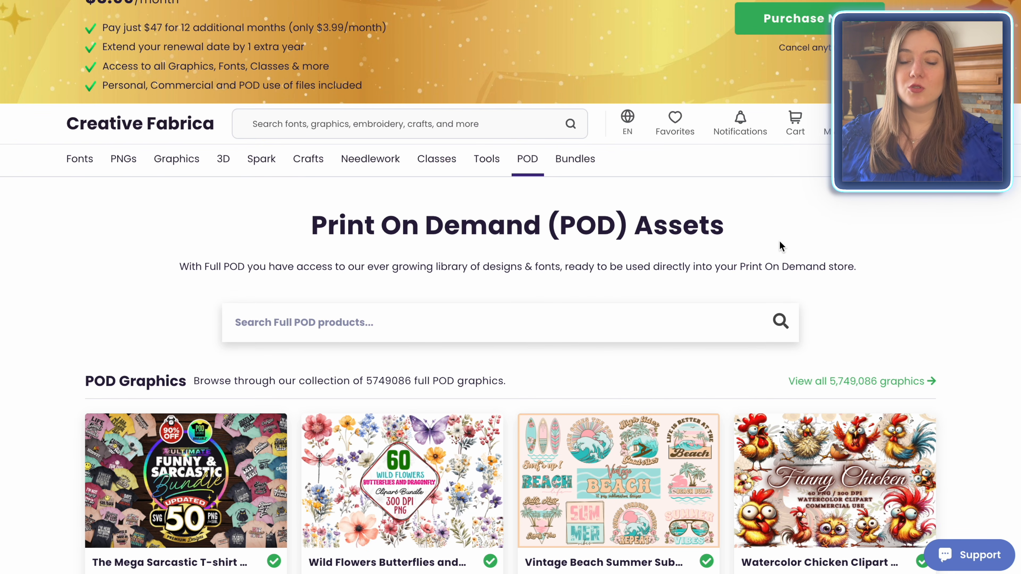
pyautogui.scroll(-4, 981, 274)
pyautogui.scroll(-6, 981, 273)
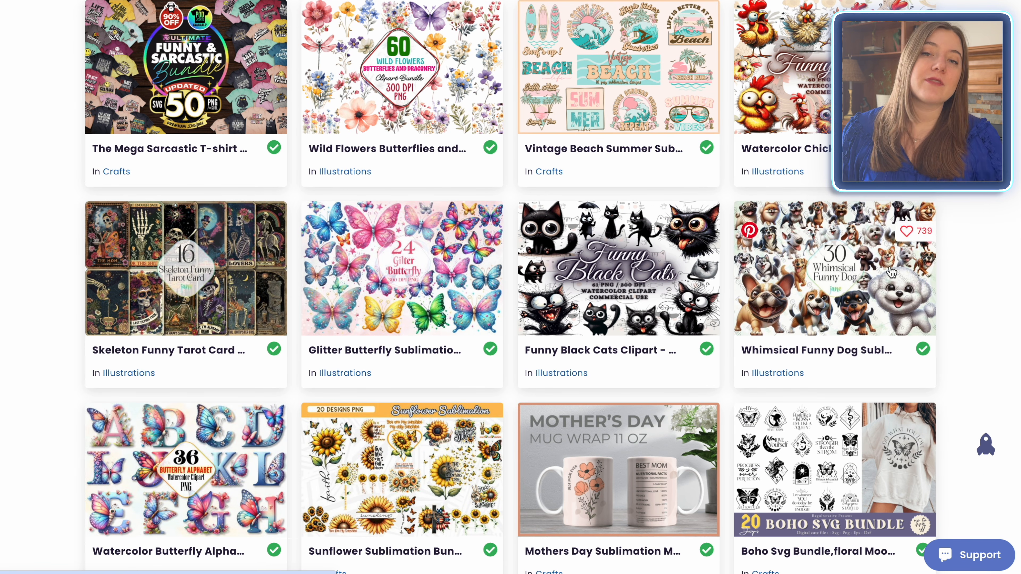
pyautogui.scroll(-5, 900, 258)
pyautogui.scroll(-7, 892, 273)
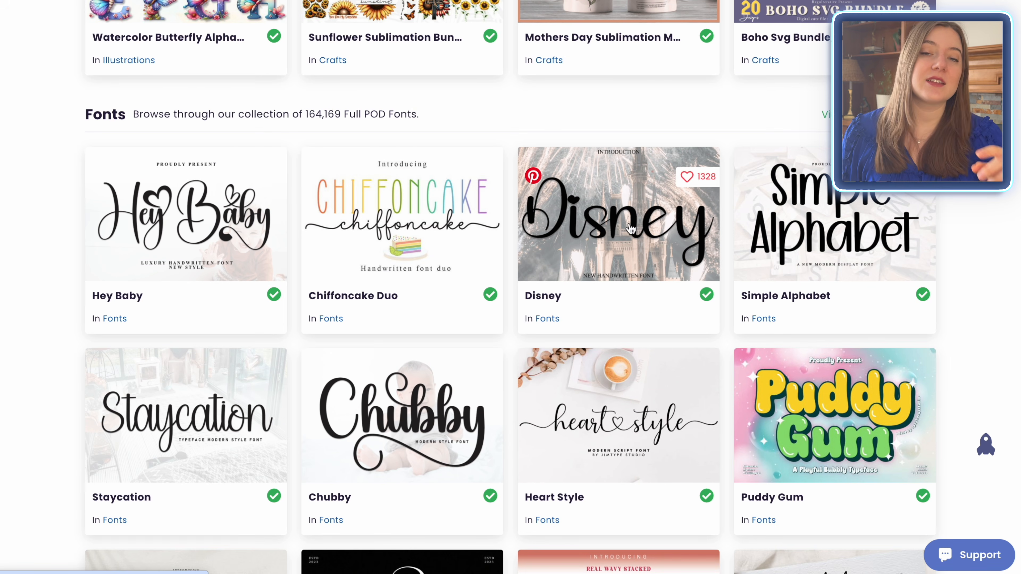
pyautogui.scroll(-11, 183, 430)
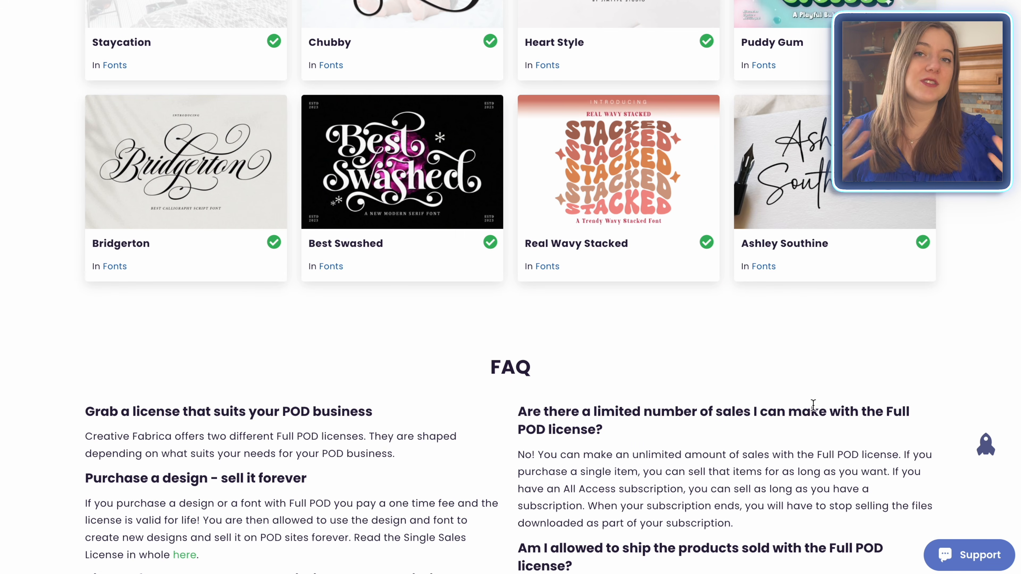
pyautogui.scroll(-8, 918, 198)
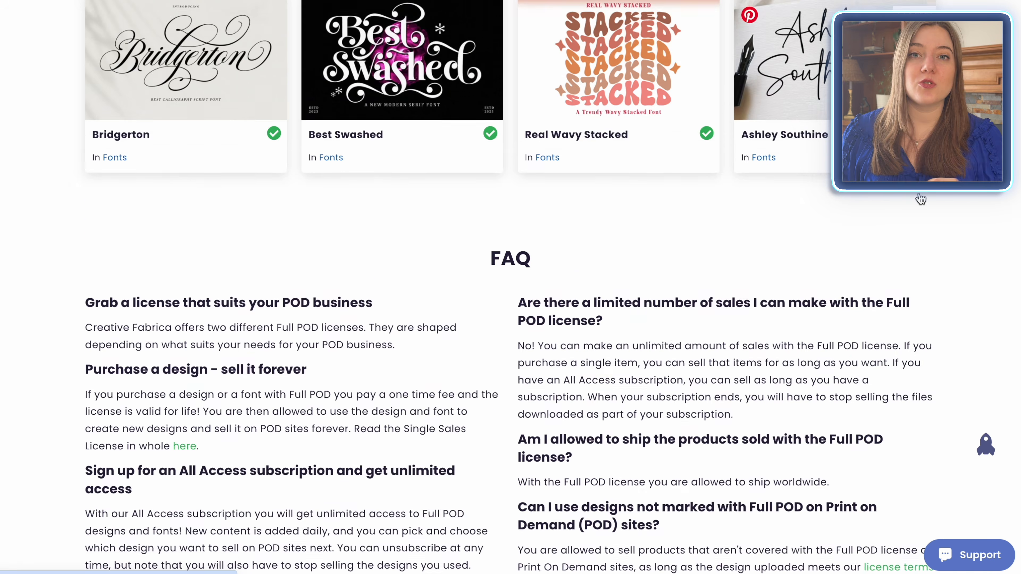
pyautogui.scroll(20, 921, 198)
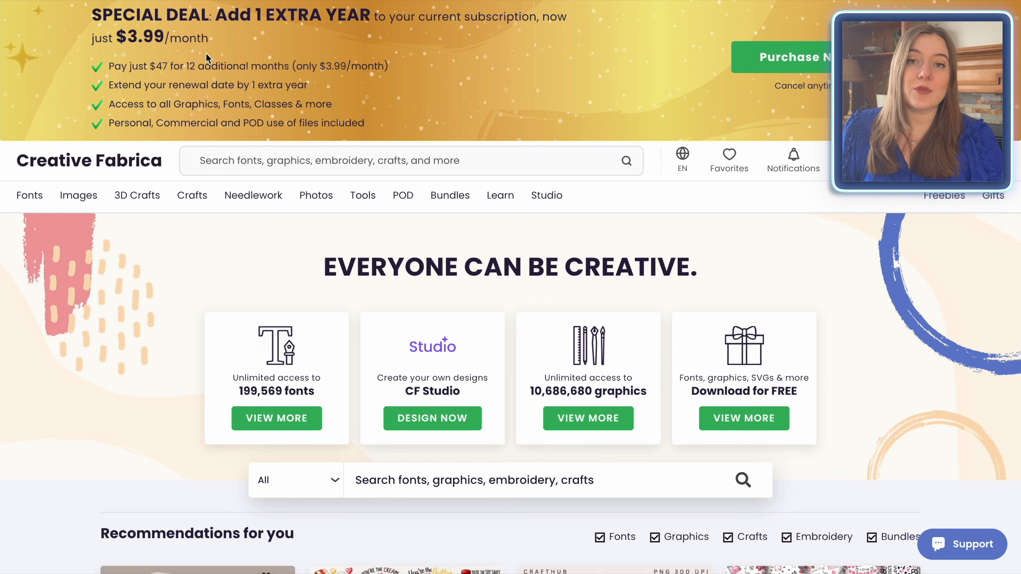
# Step: Search Creative Fabrica for "grumpy animal" and filter the results by the Print On Demand special license
pyautogui.click(247, 160)
pyautogui.write('grumpy animal')
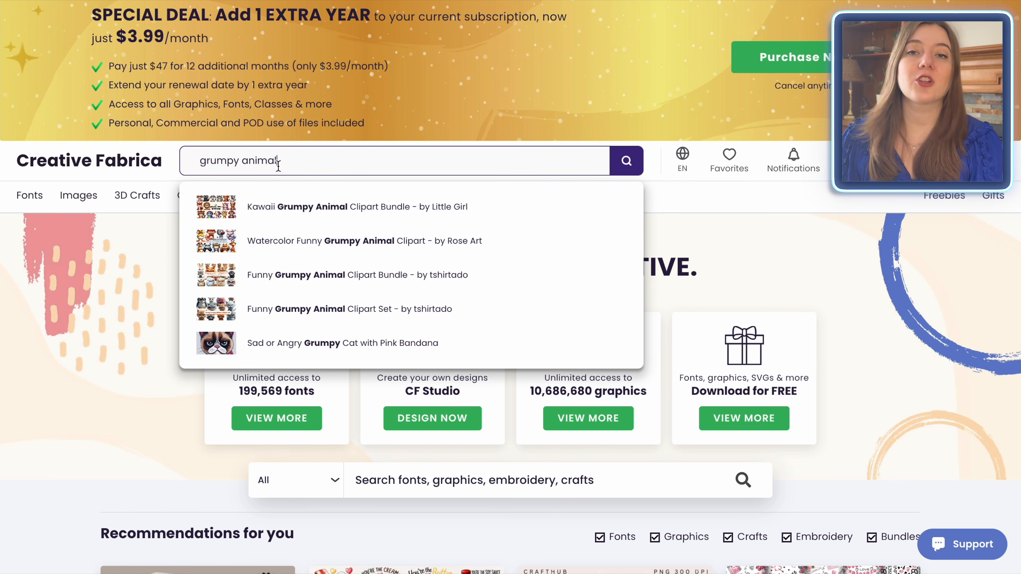
pyautogui.click(625, 165)
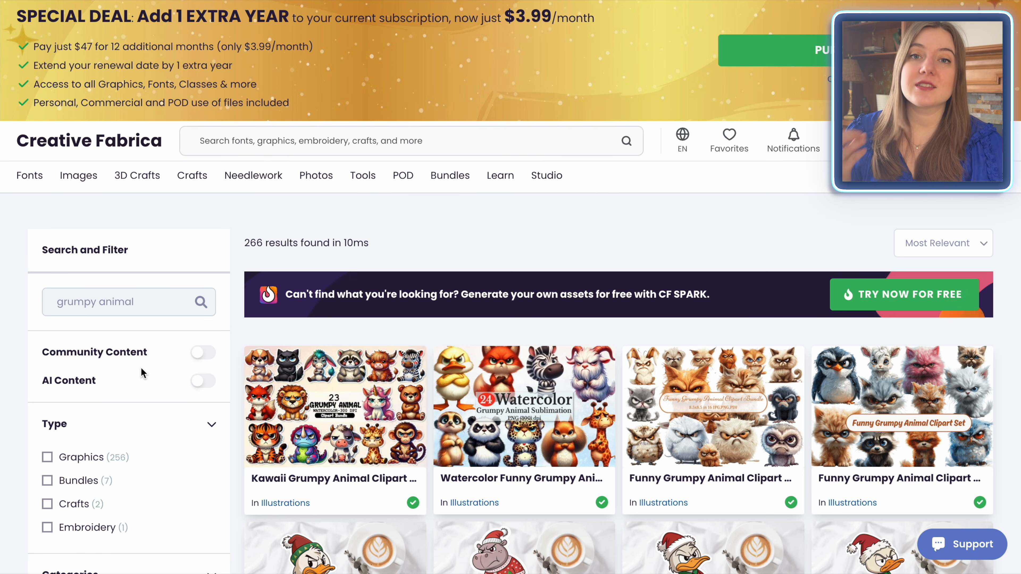
pyautogui.scroll(-15, 142, 371)
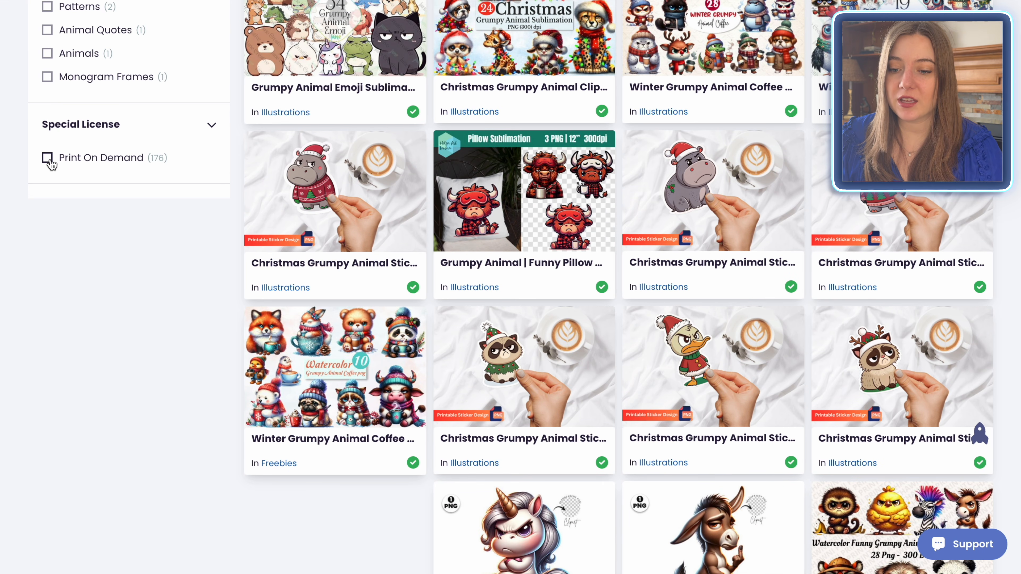
pyautogui.click(48, 158)
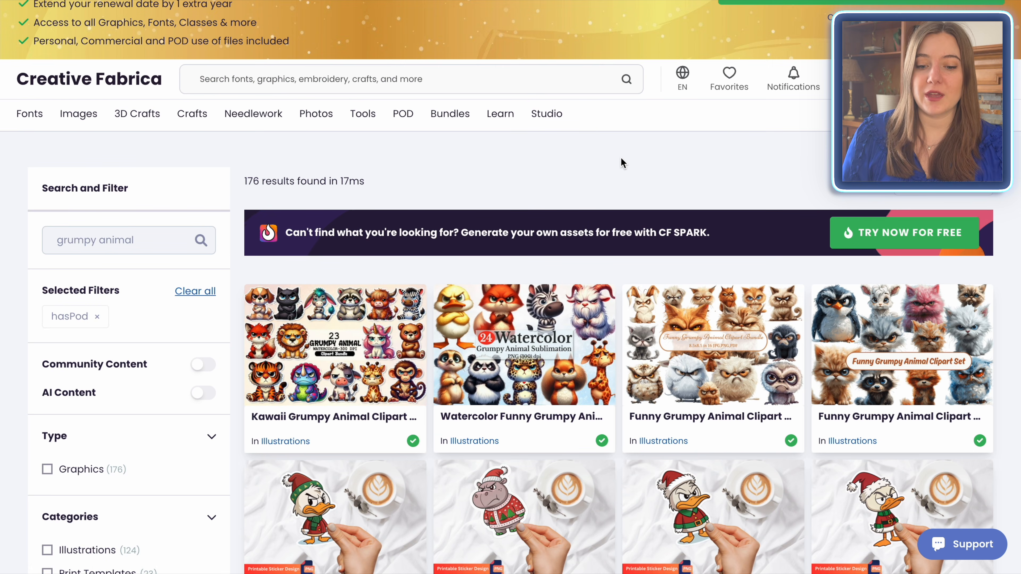
# Step: Browse the filtered grumpy animal graphics and open the Grumpy Animal Emoji Sublimation Bundle to view its artwork
pyautogui.scroll(-1, 623, 163)
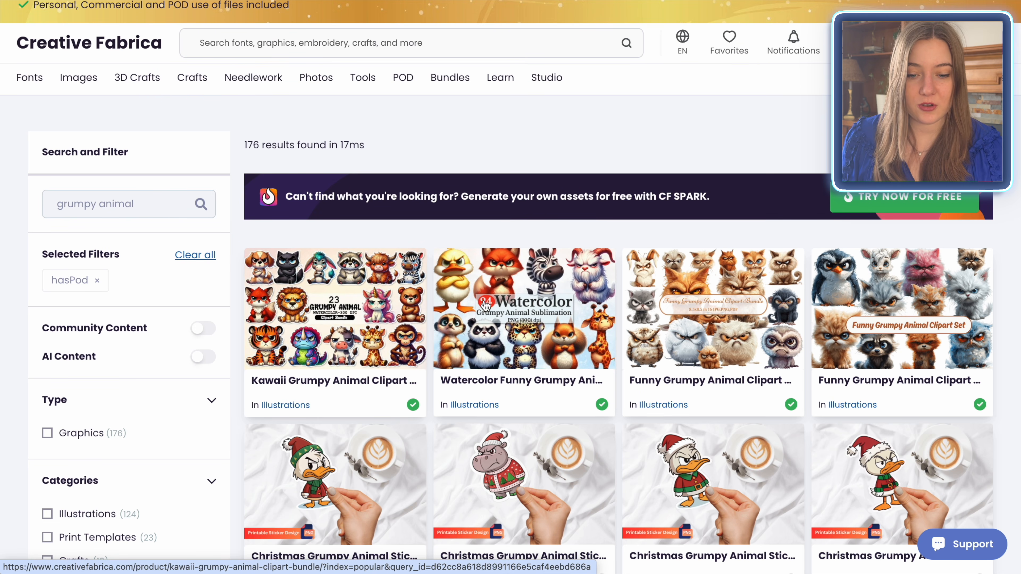
pyautogui.scroll(-4, 1010, 308)
pyautogui.scroll(-2, 1010, 308)
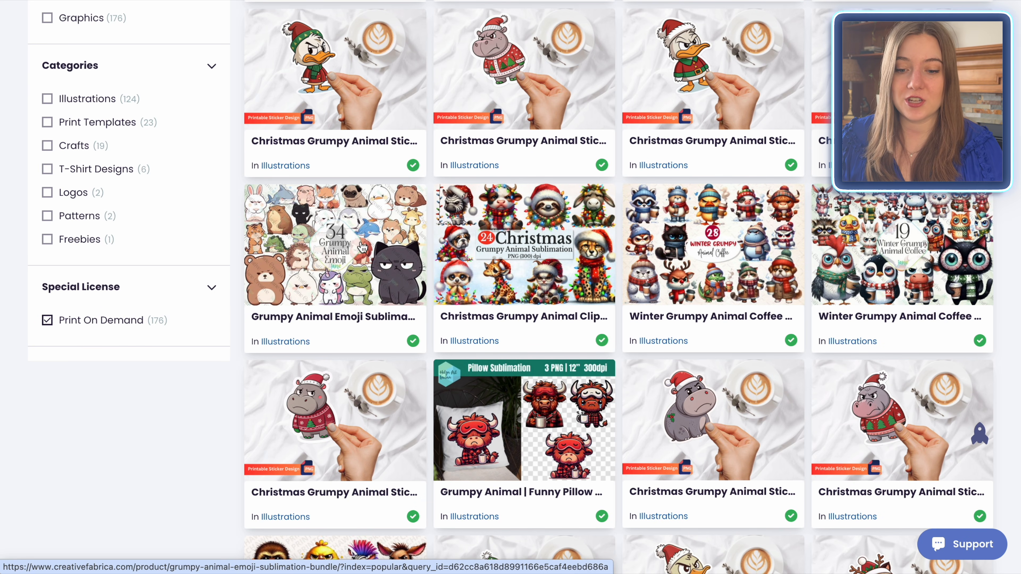
pyautogui.click(385, 236)
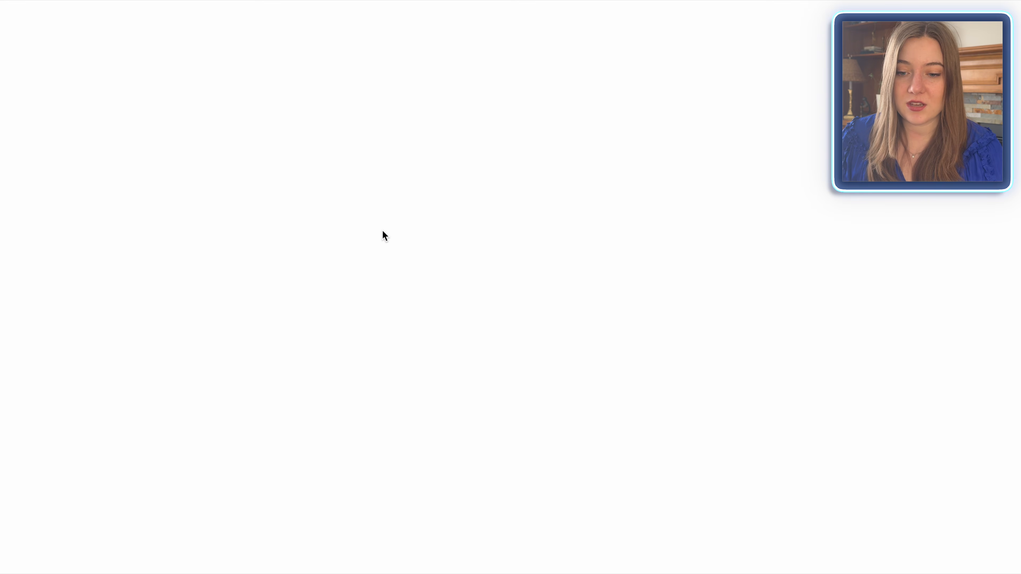
pyautogui.scroll(-3, 597, 338)
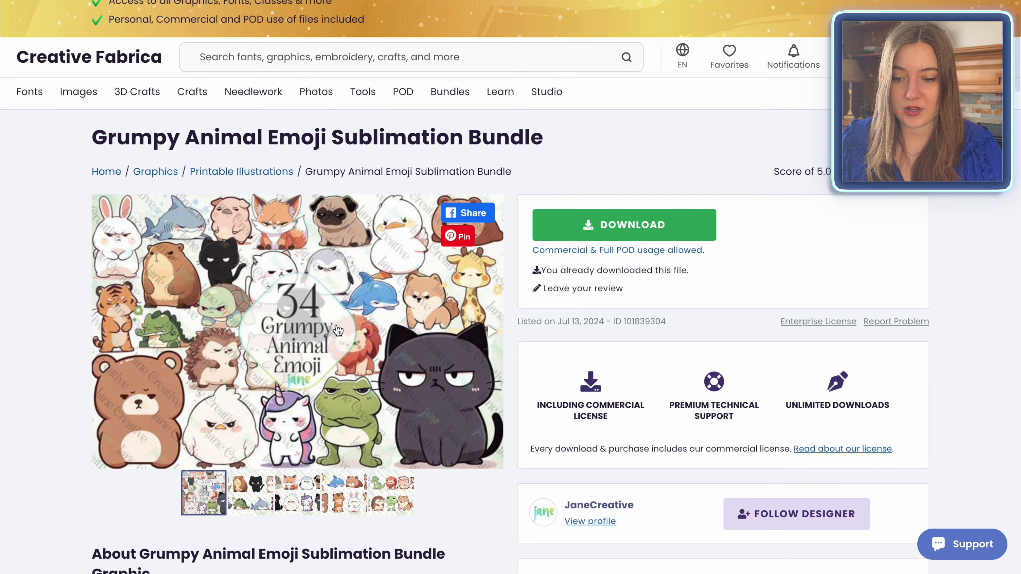
pyautogui.moveTo(376, 382); pyautogui.dragTo(104, 400)
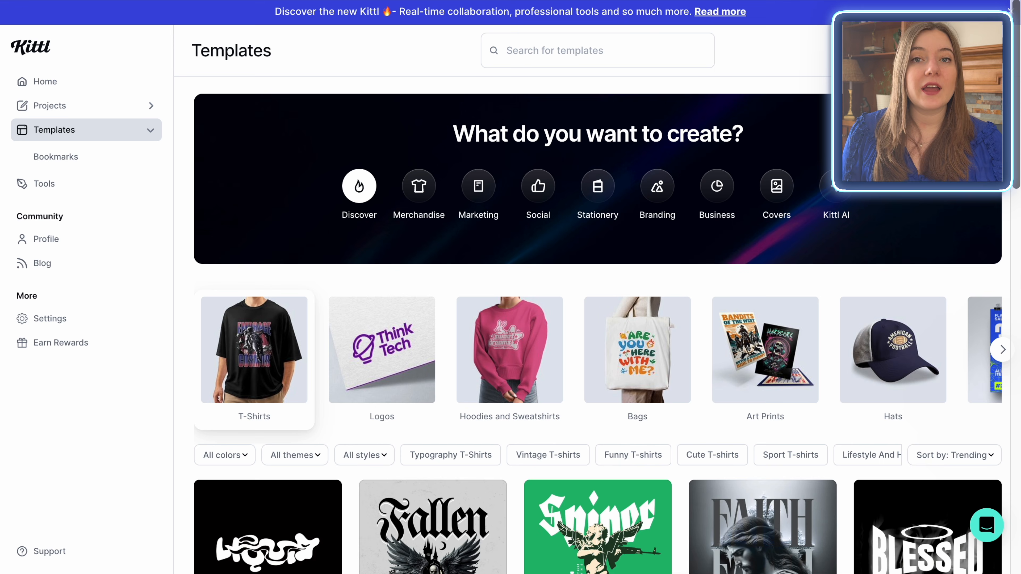
# Step: Switch to Kittl's template gallery and browse its T-shirt and other design templates
pyautogui.click(243, 370)
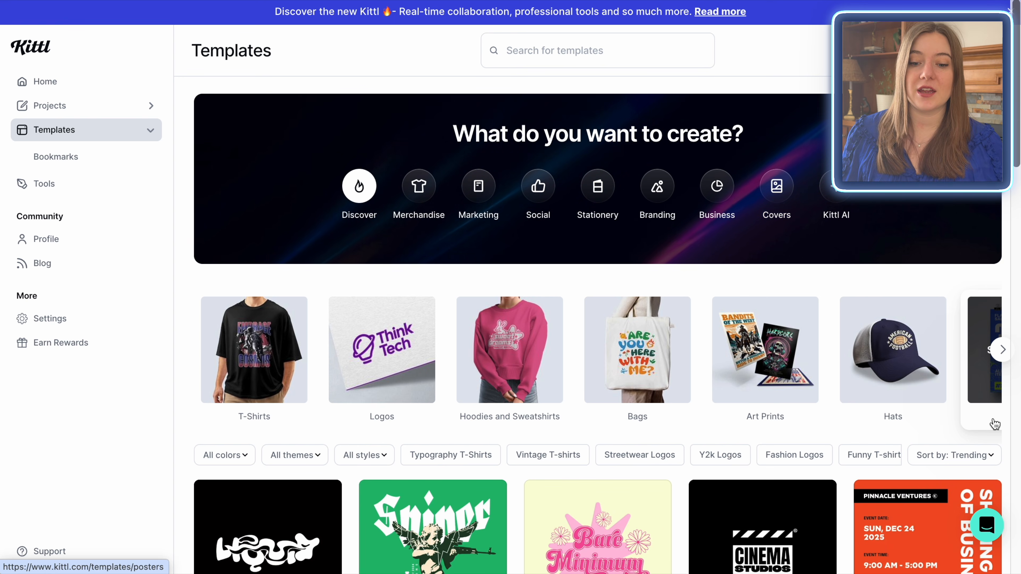
pyautogui.scroll(-4, 995, 423)
pyautogui.scroll(-20, 994, 424)
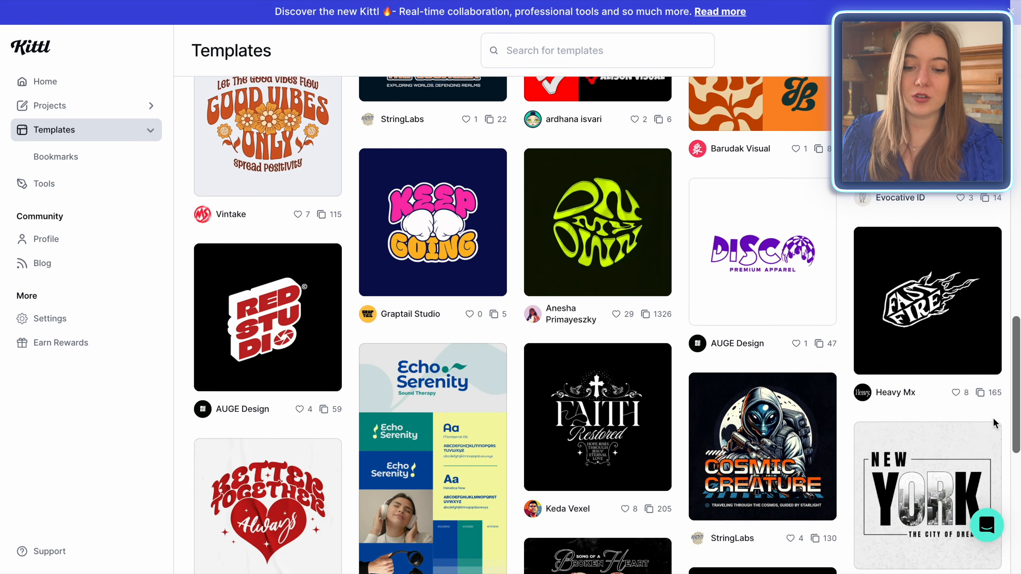
# Step: Search Kittl's templates for "retro" and browse the matching designs
pyautogui.scroll(-1, 994, 423)
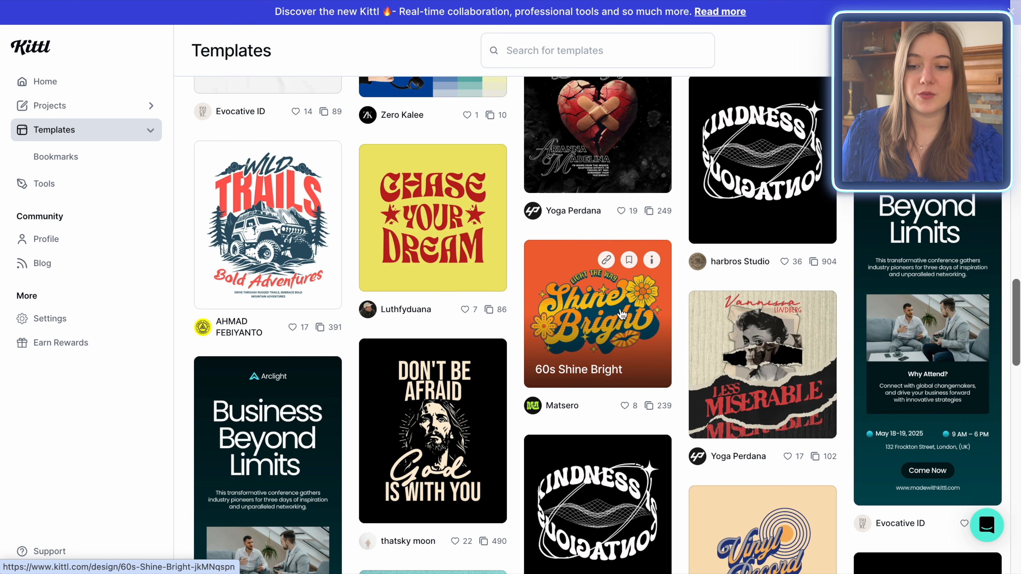
pyautogui.scroll(20, 622, 314)
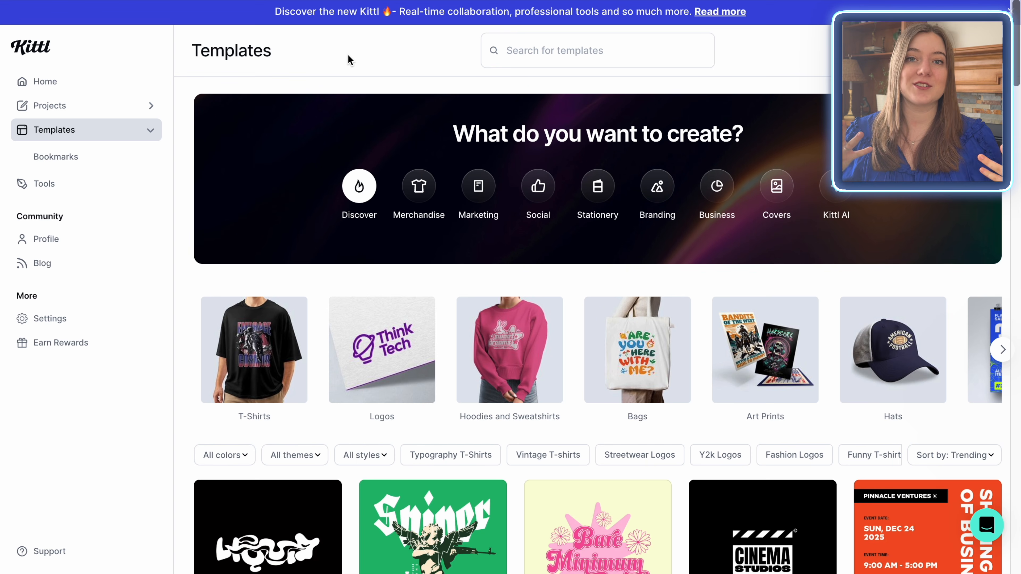
pyautogui.click(529, 45)
pyautogui.write('retro')
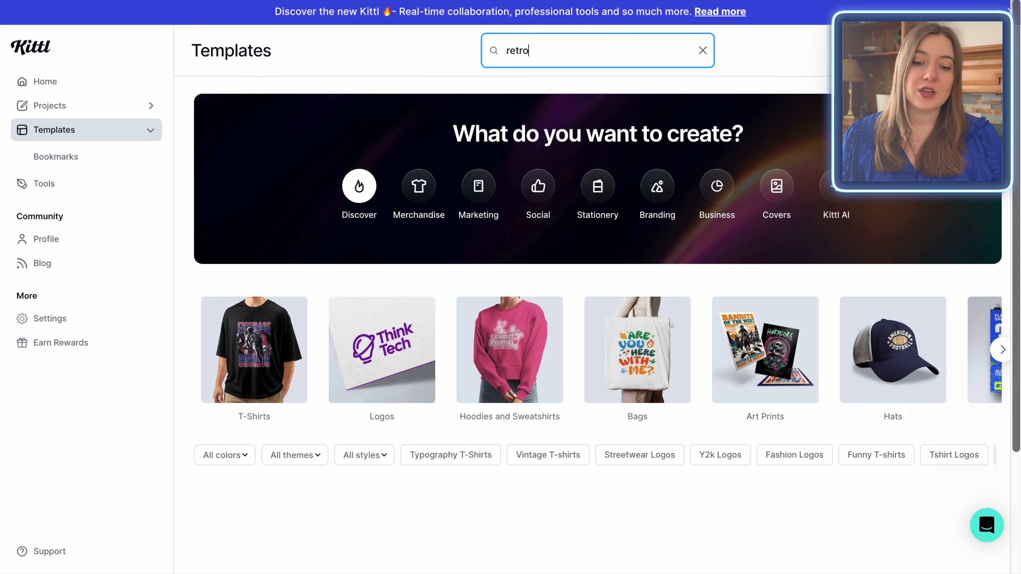
pyautogui.scroll(-9, 707, 456)
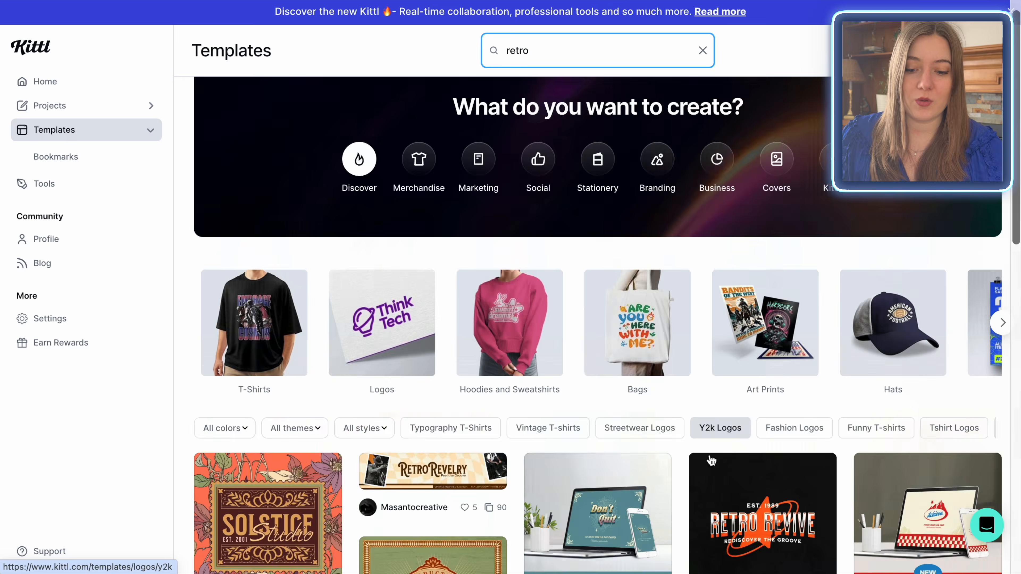
pyautogui.scroll(-10, 712, 460)
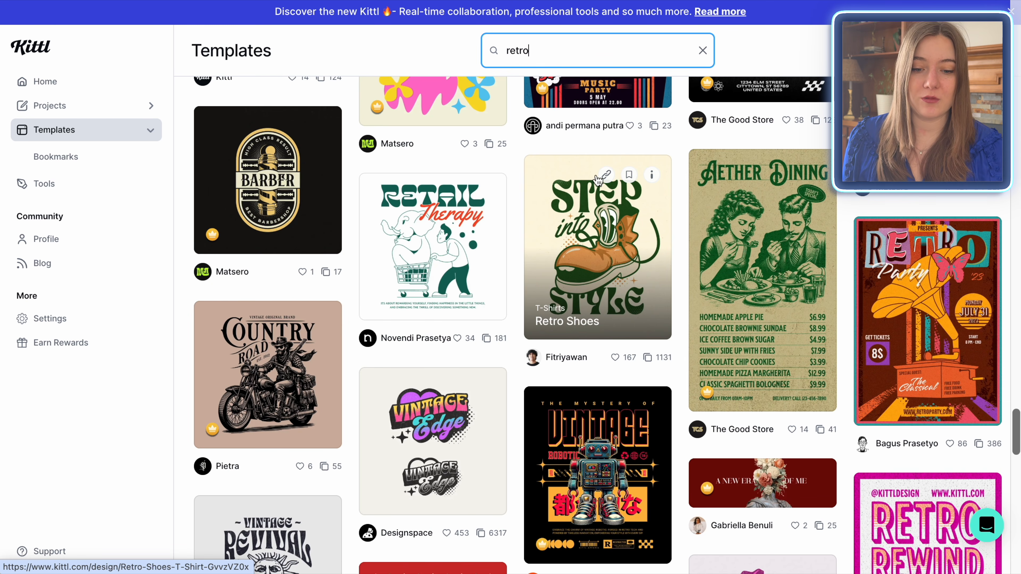
pyautogui.scroll(-20, 614, 243)
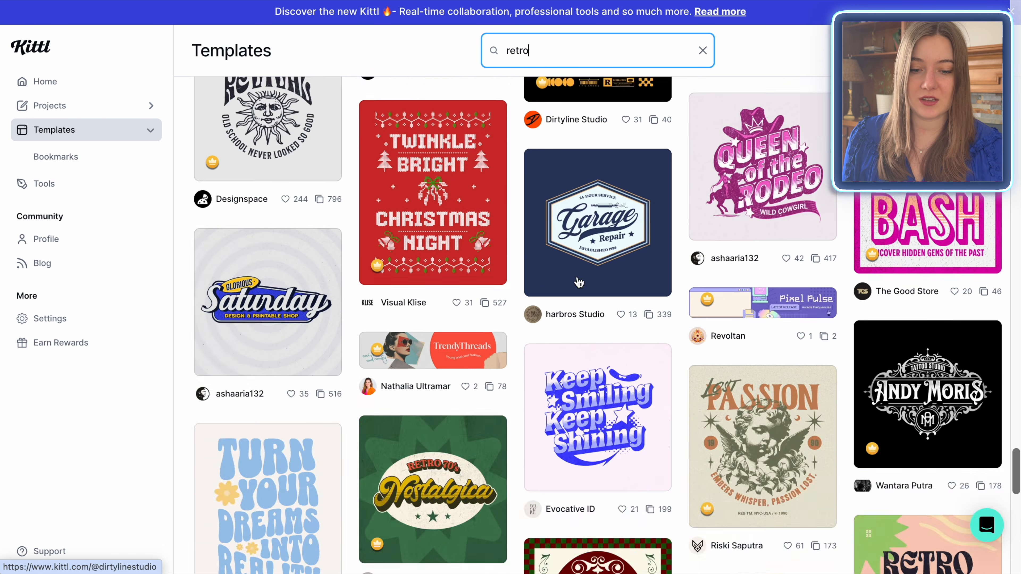
pyautogui.scroll(-5, 764, 225)
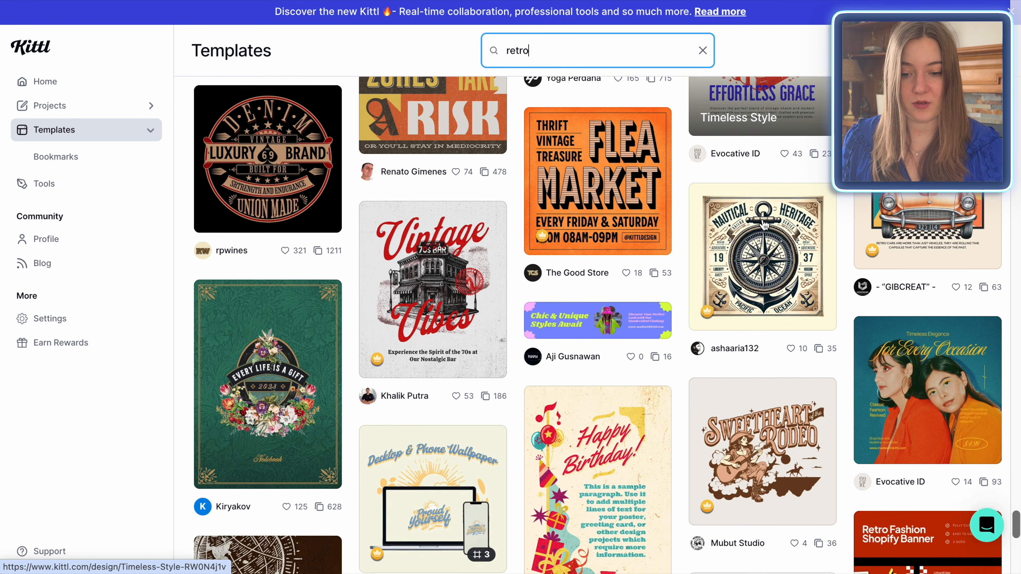
pyautogui.scroll(-12, 764, 225)
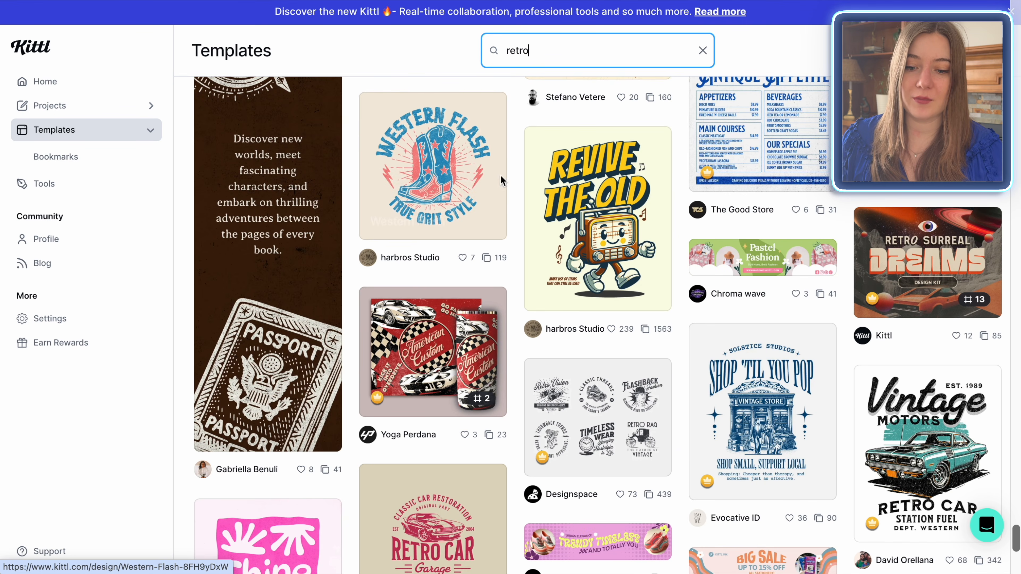
pyautogui.scroll(-10, 428, 205)
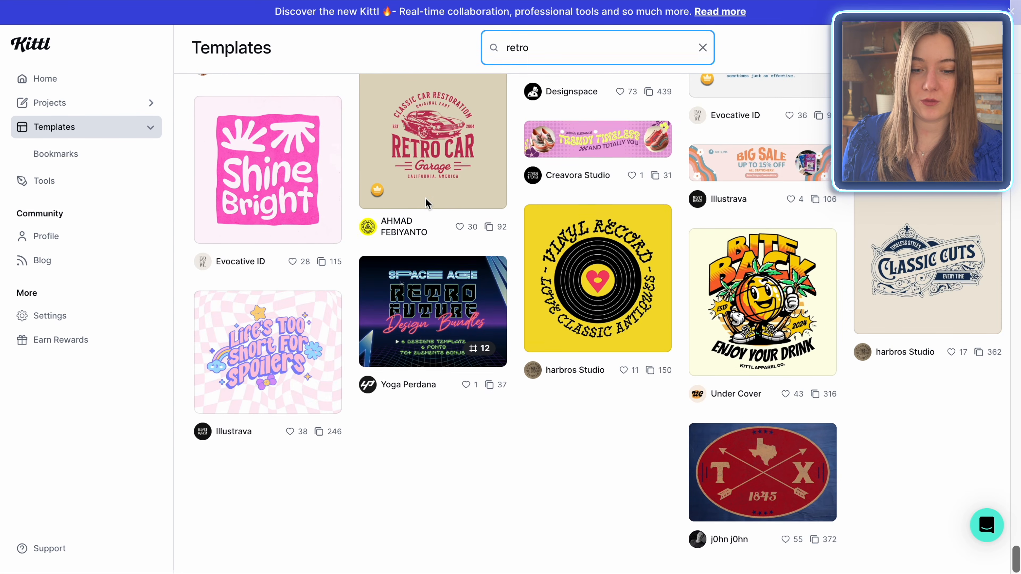
# Step: Narrow the template search with "coffee", open the Cute Retro T-Shirt template, and delete its coffee cup illustration
pyautogui.write('coffee')
pyautogui.click(611, 223)
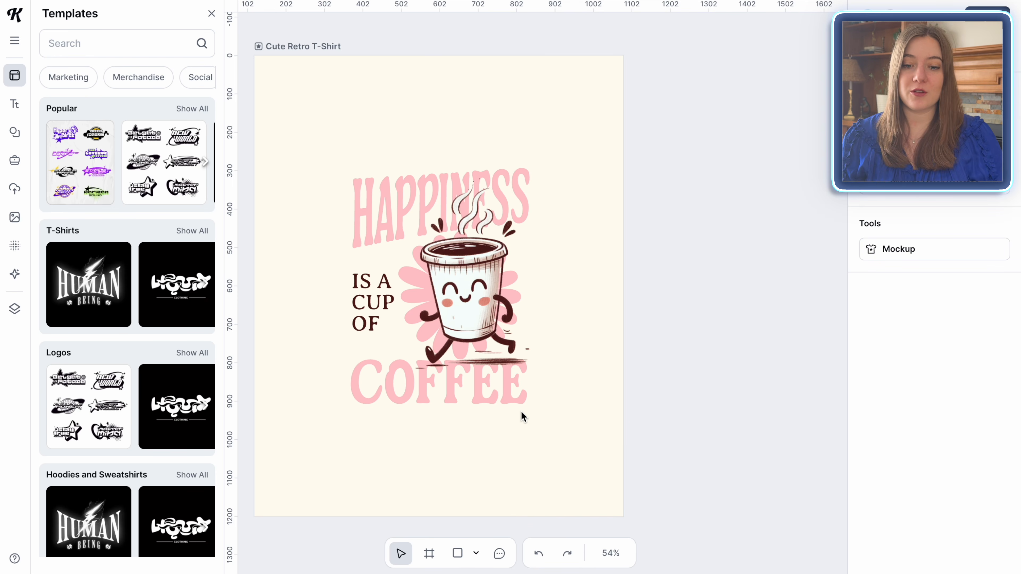
pyautogui.click(467, 392)
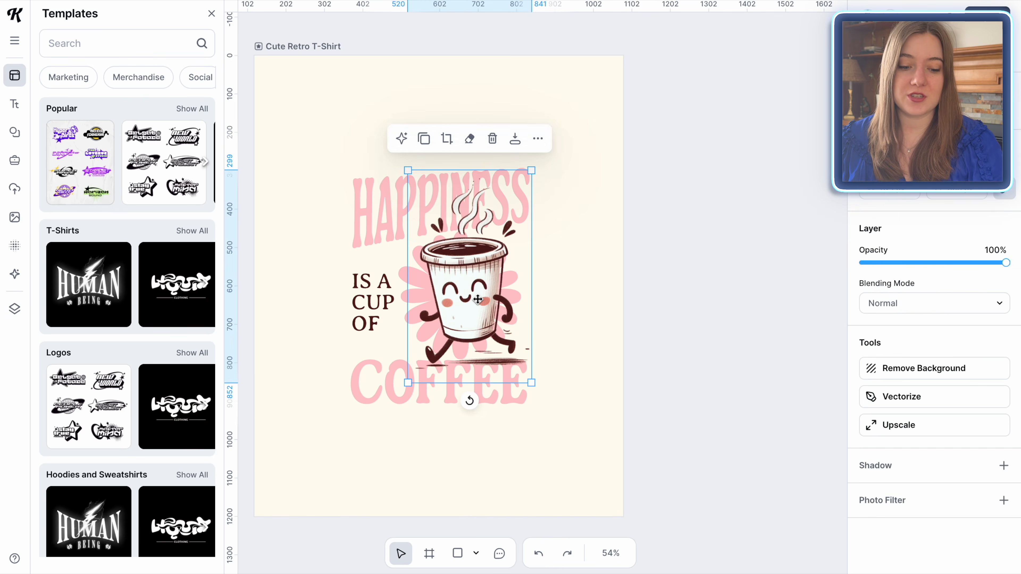
pyautogui.press('Delete')
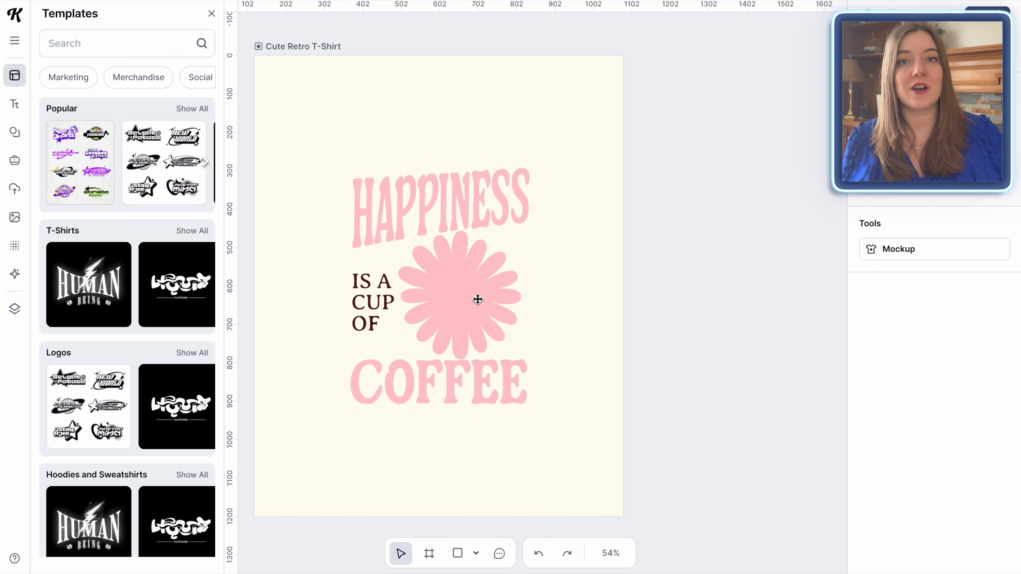
# Step: Replace the template's wording with "FIRST OF ALL," above the flower, "I'M A" beside it and "DELIGHT" below
pyautogui.click(413, 198)
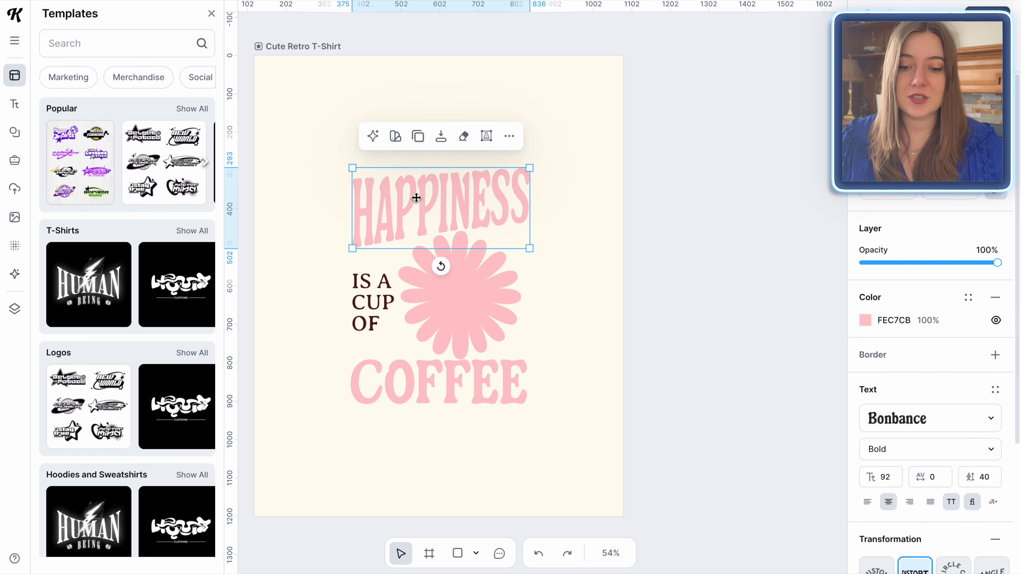
pyautogui.doubleClick(416, 197)
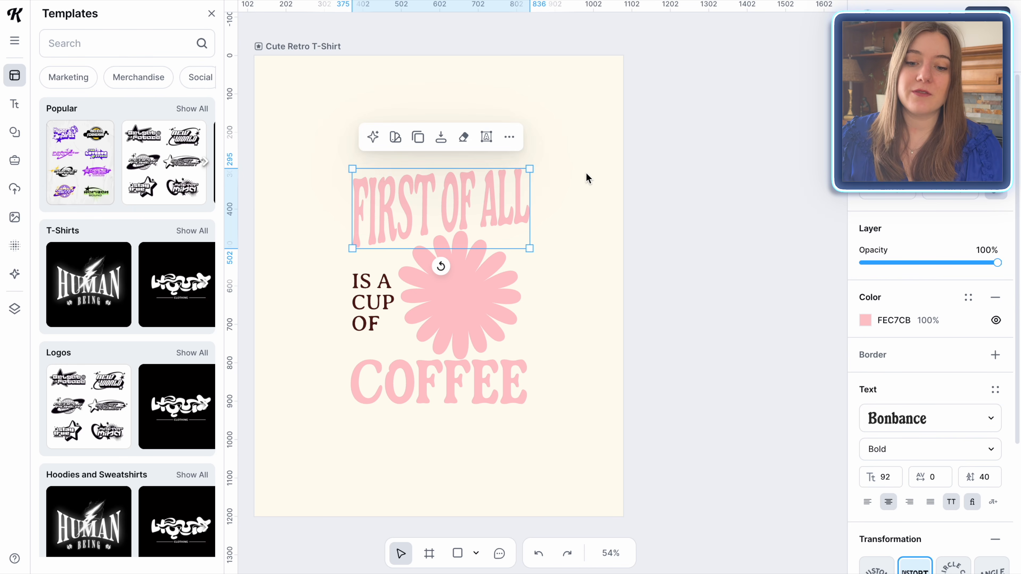
pyautogui.click(586, 174)
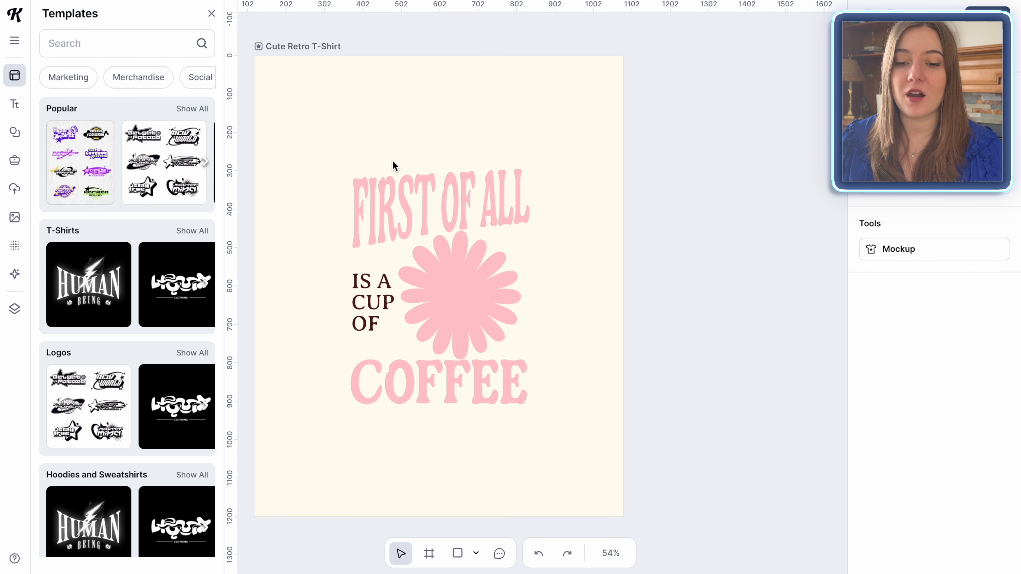
pyautogui.click(361, 295)
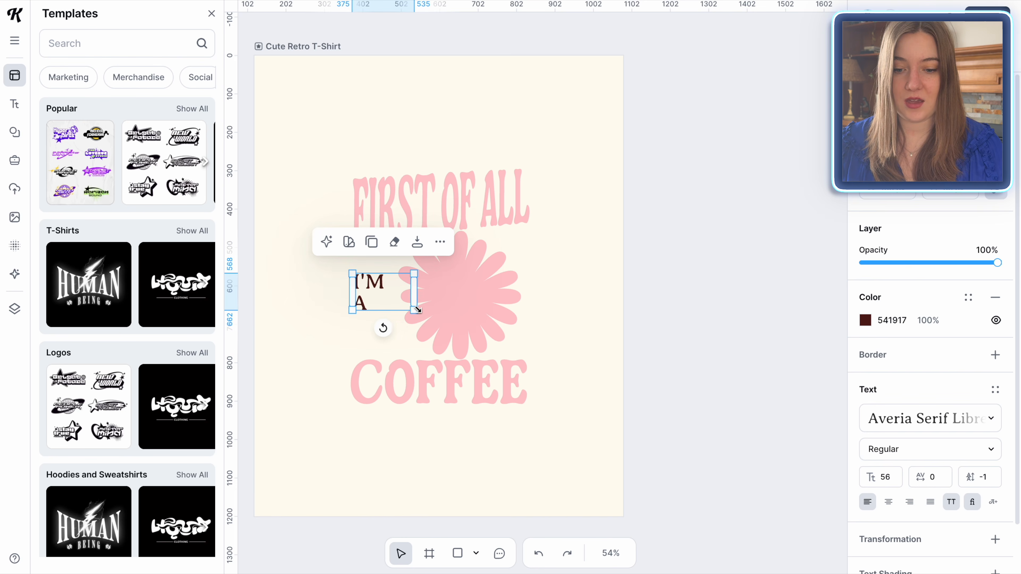
pyautogui.doubleClick(399, 371)
pyautogui.write('DELIGHT')
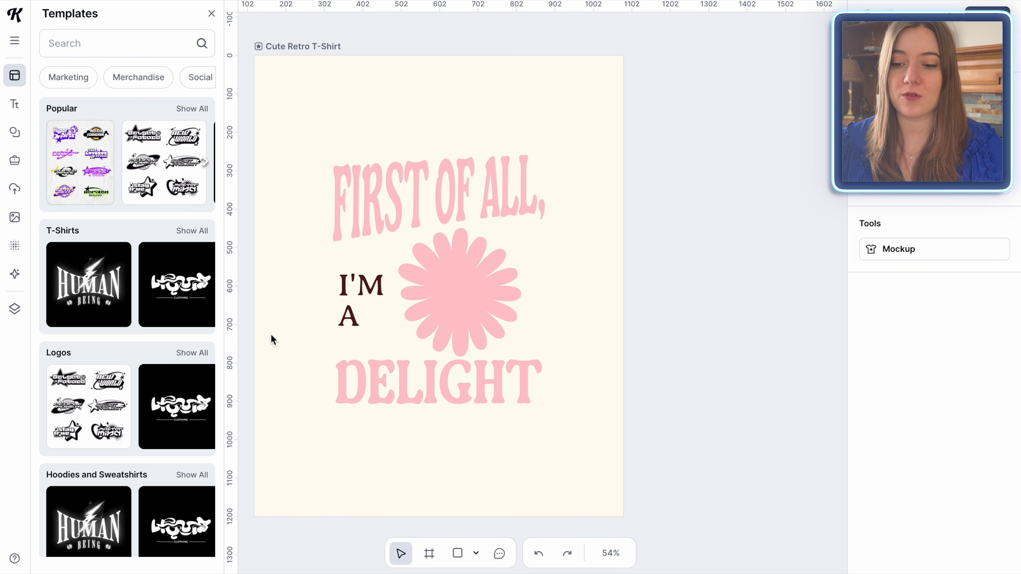
# Step: Place the uploaded grumpy raccoon over the pink flower, enlarging the flower and moving "DELIGHT" lower to make room
pyautogui.click(15, 189)
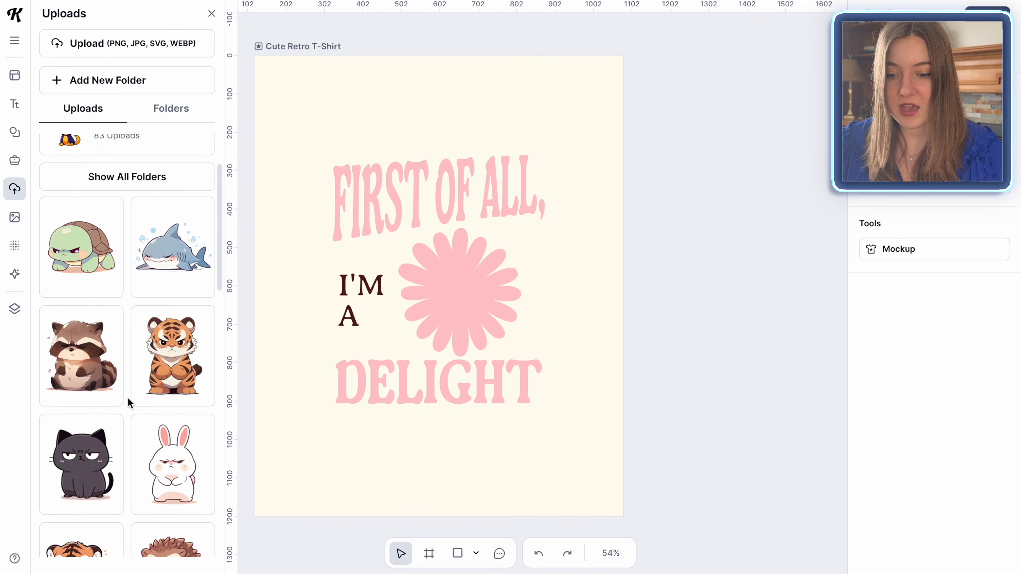
pyautogui.scroll(-1, 128, 397)
pyautogui.click(79, 336)
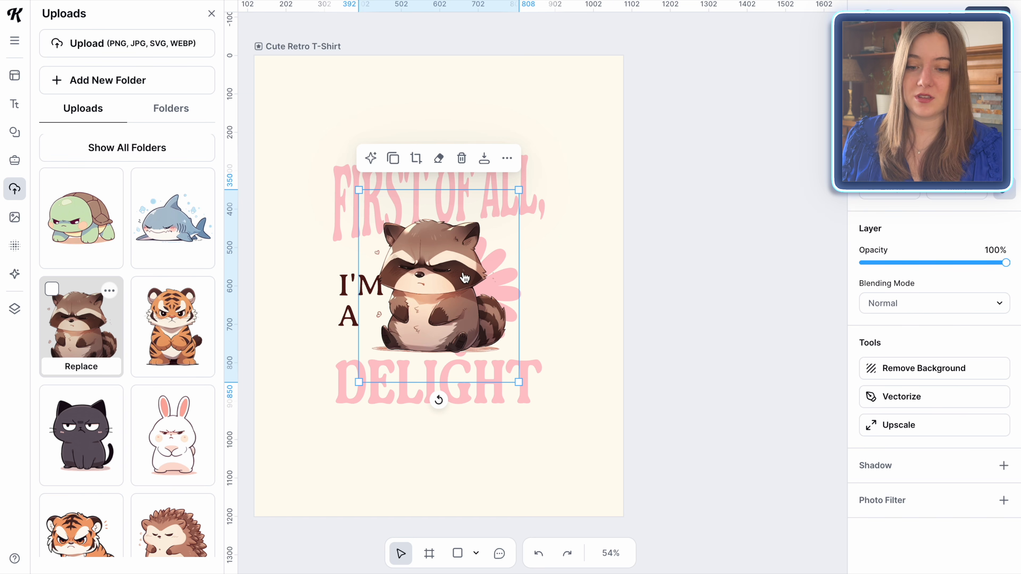
pyautogui.moveTo(411, 285); pyautogui.dragTo(531, 283)
pyautogui.moveTo(401, 381); pyautogui.dragTo(402, 410)
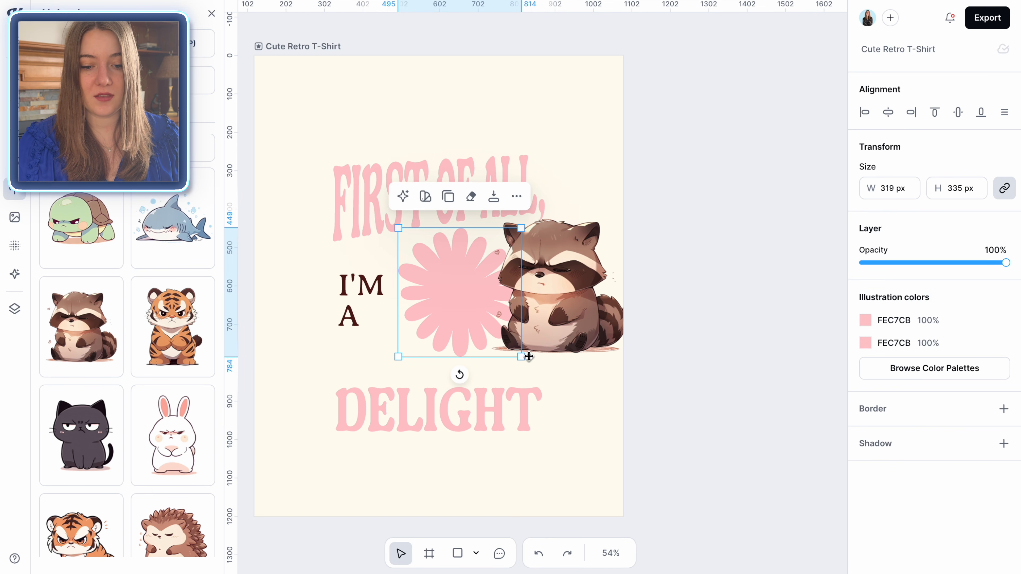
pyautogui.moveTo(521, 357); pyautogui.dragTo(549, 386)
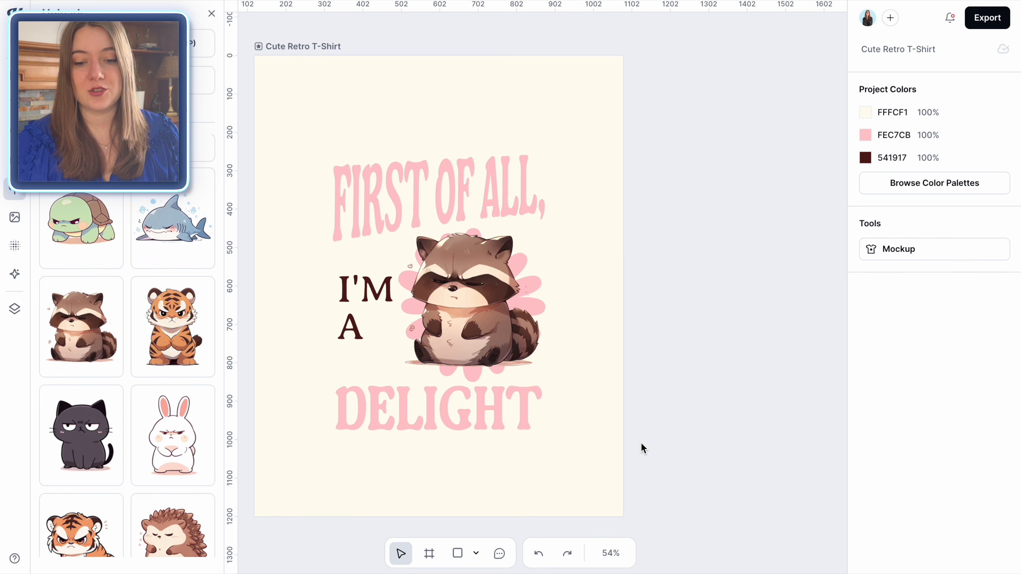
# Step: Scale all the artwork together to about 930 by 1171 px so it fills the artboard
pyautogui.hotkey('ctrl', 'a')
pyautogui.moveTo(333, 155); pyautogui.dragTo(258, 61)
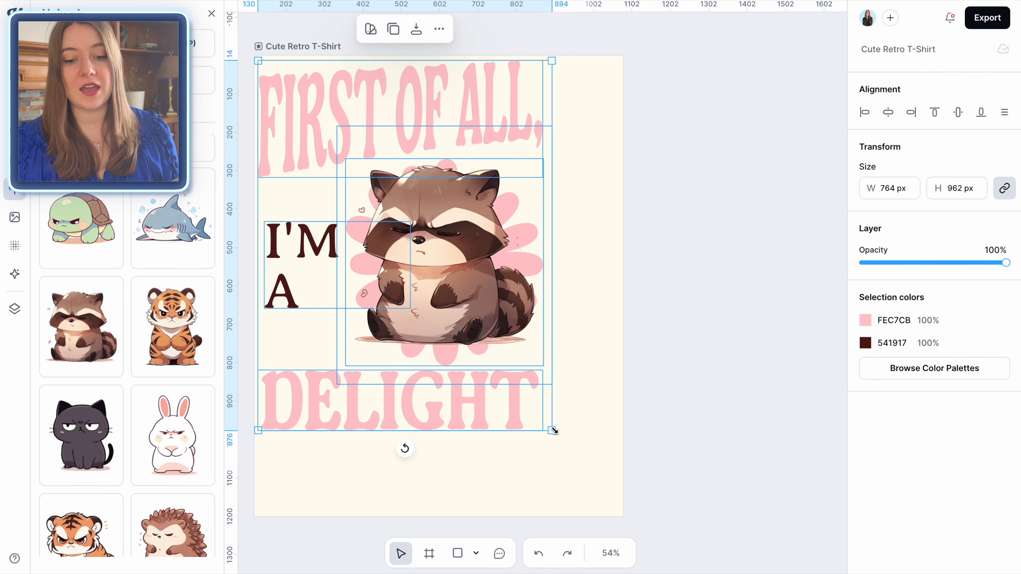
pyautogui.moveTo(554, 430); pyautogui.dragTo(631, 499)
pyautogui.moveTo(488, 427); pyautogui.dragTo(492, 426)
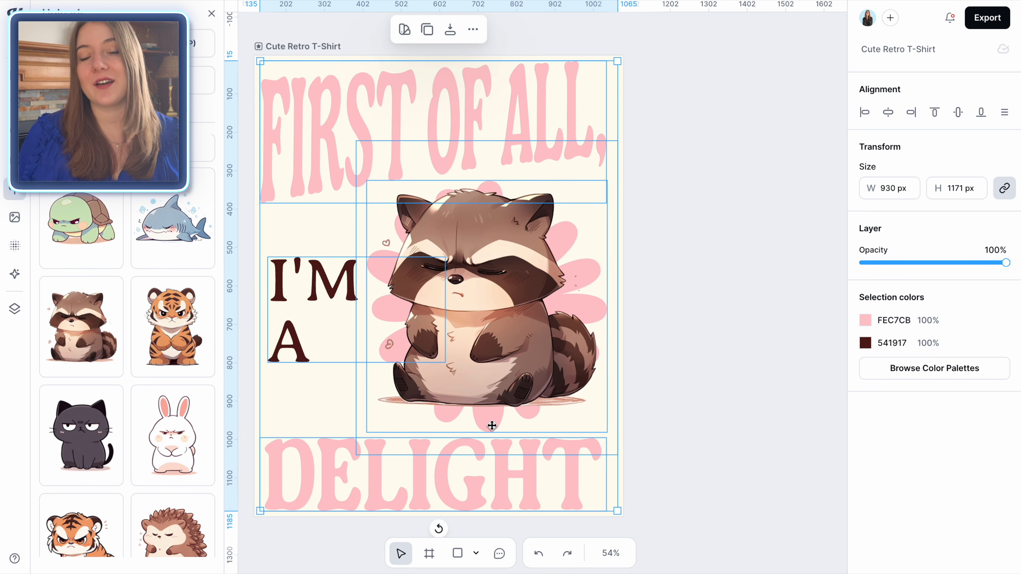
pyautogui.click(696, 370)
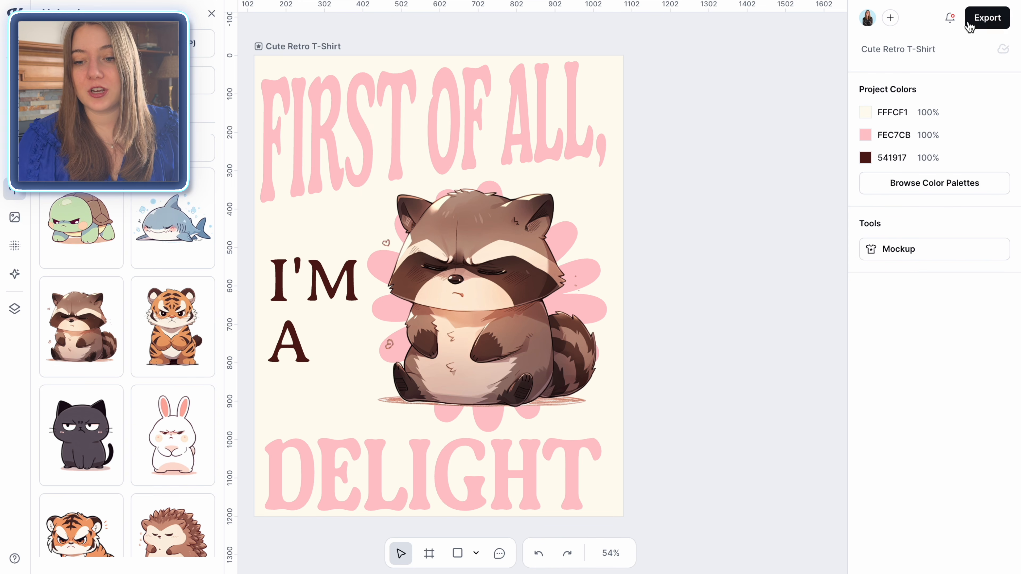
# Step: Export the design as a PNG with a width of 4500 px and the background removed
pyautogui.click(979, 31)
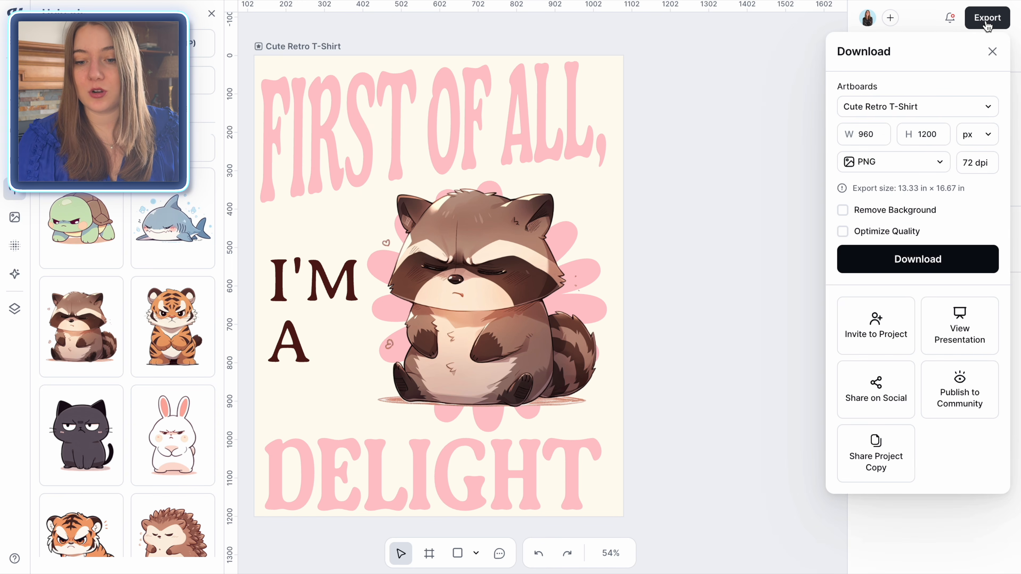
pyautogui.click(845, 211)
pyautogui.click(881, 134)
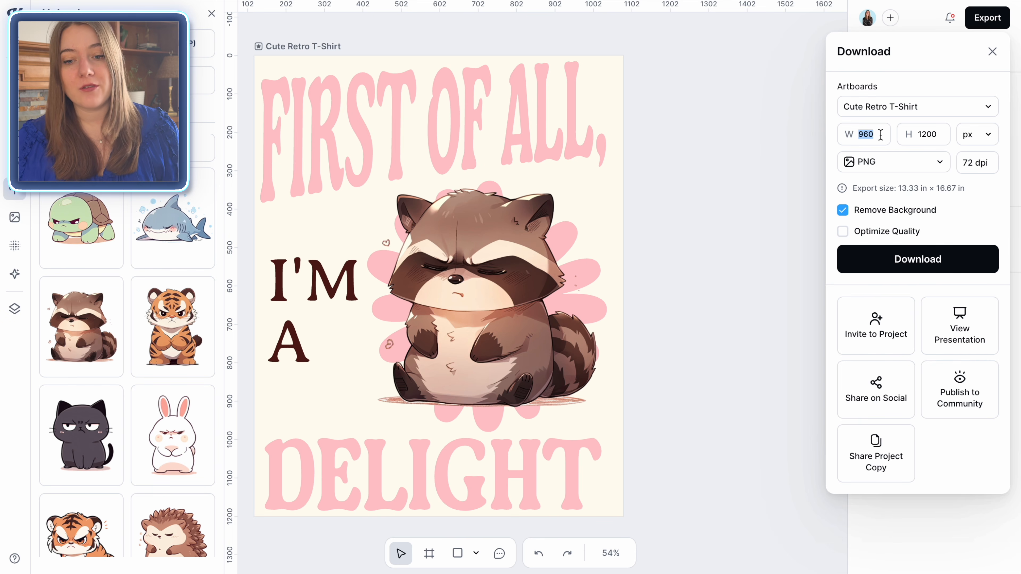
pyautogui.write('4500')
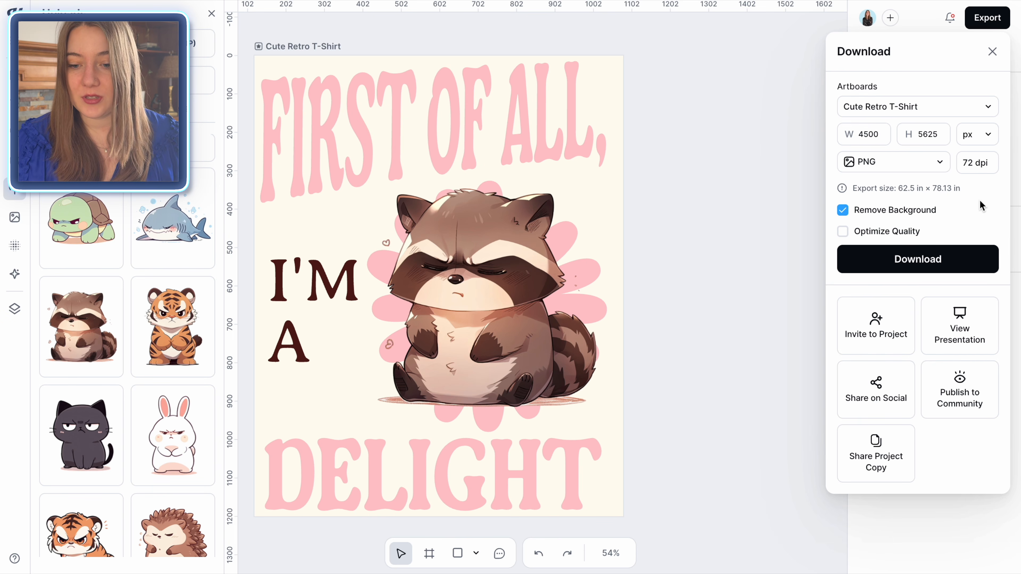
pyautogui.click(923, 272)
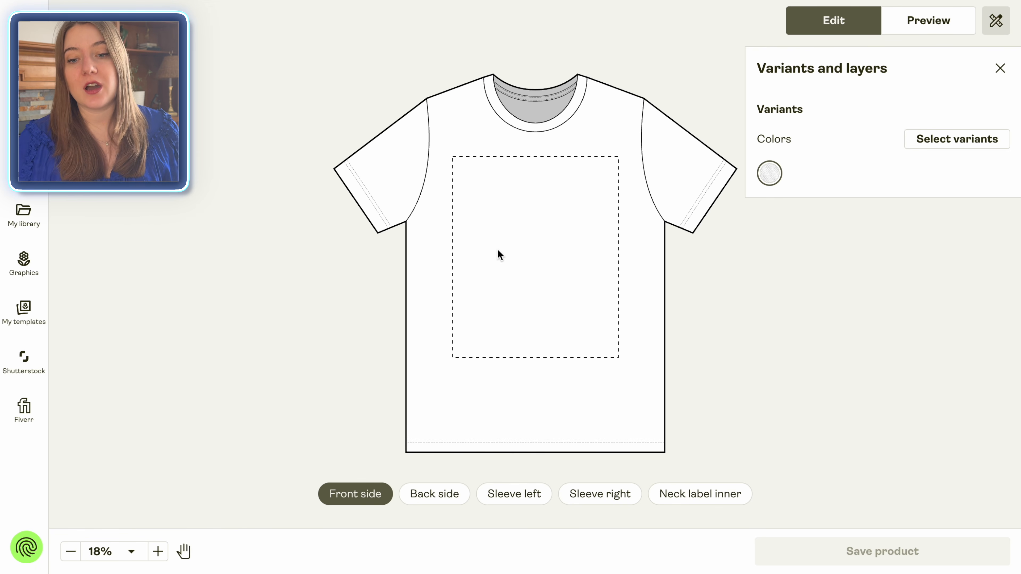
# Step: Switch to Printify's T-shirt product designer and add the Silver color variant alongside White
pyautogui.click(962, 149)
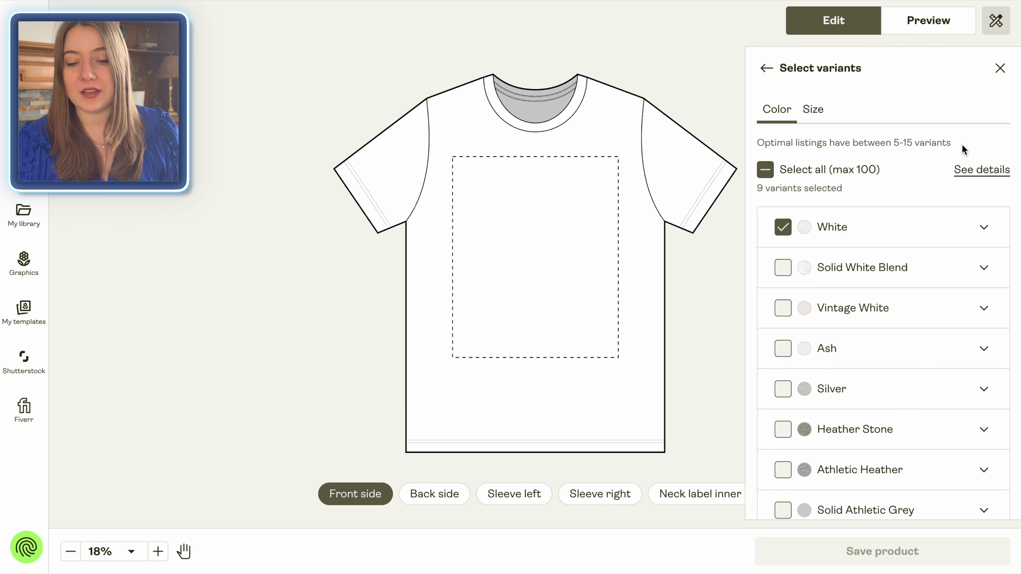
pyautogui.scroll(-4, 800, 318)
pyautogui.scroll(-2, 800, 317)
pyautogui.click(783, 187)
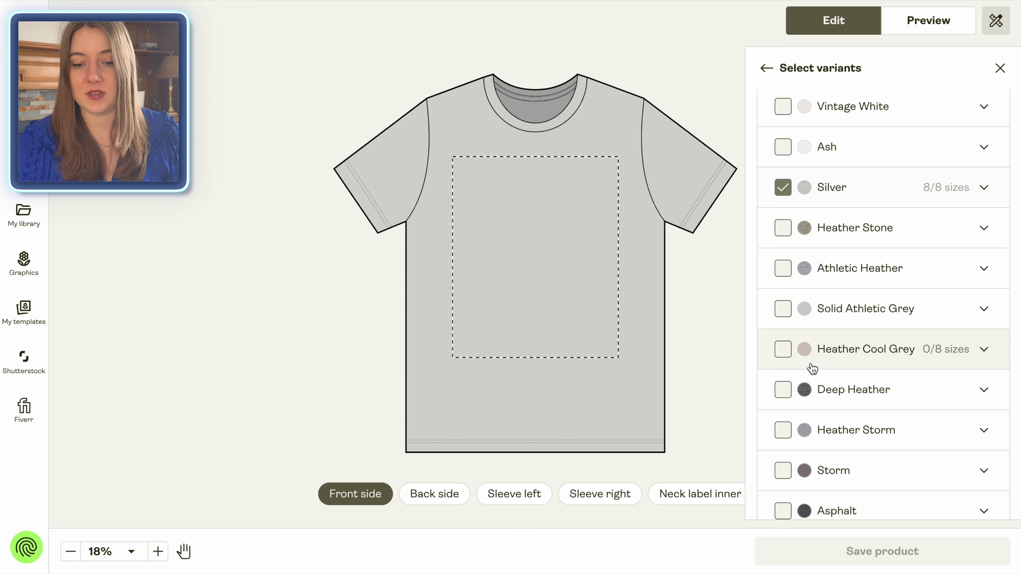
pyautogui.scroll(-3, 811, 365)
pyautogui.scroll(-4, 811, 365)
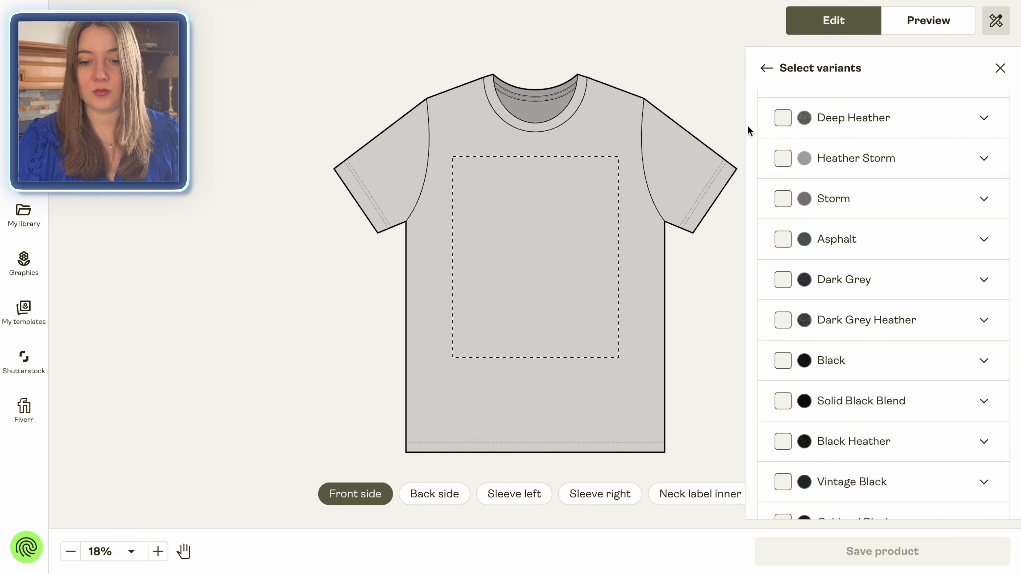
pyautogui.click(767, 69)
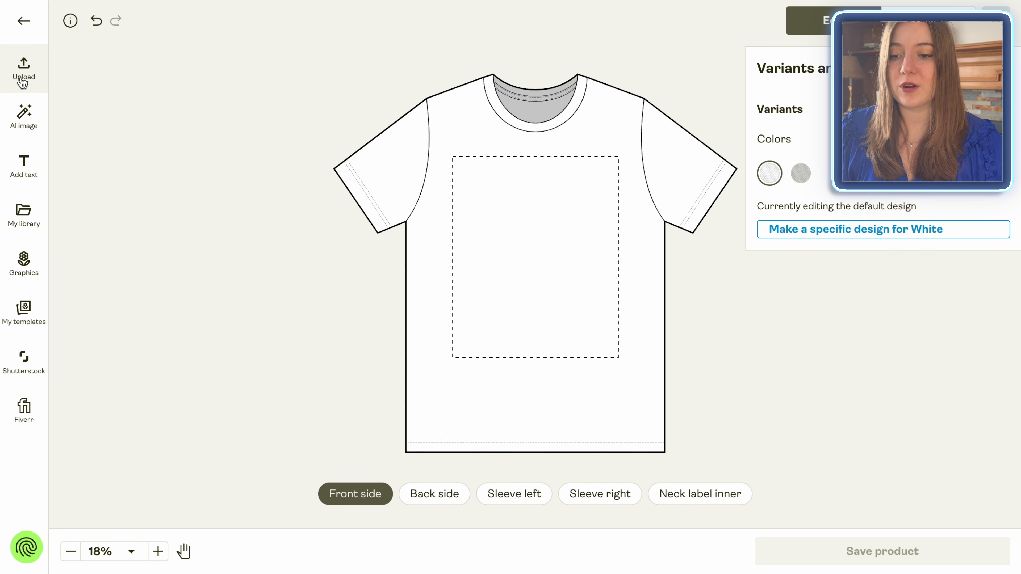
# Step: Upload Cute Retro T-Shirt.png onto the shirt's front print area and preview it in the Hanging 3 mockup
pyautogui.click(23, 83)
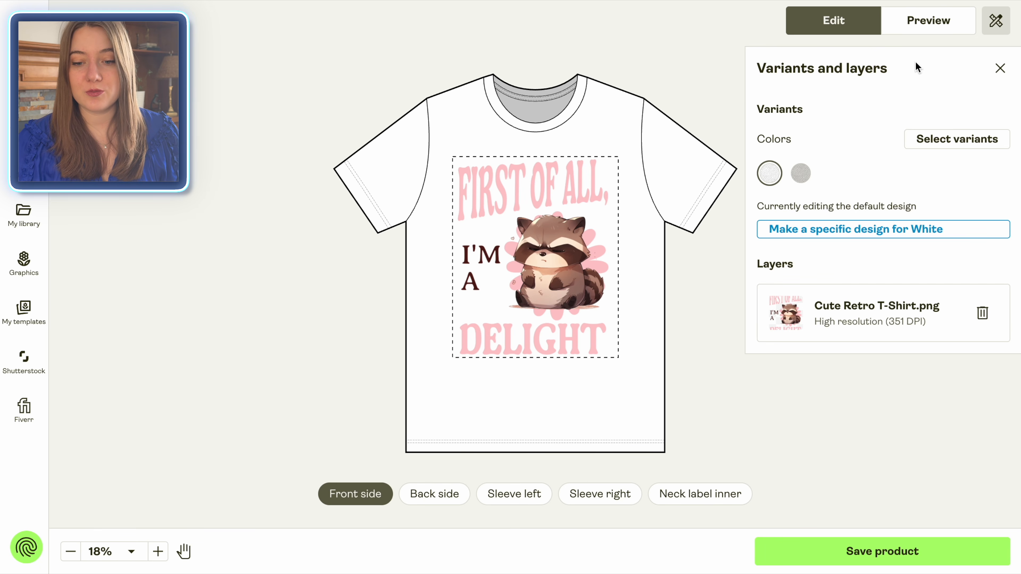
pyautogui.click(926, 22)
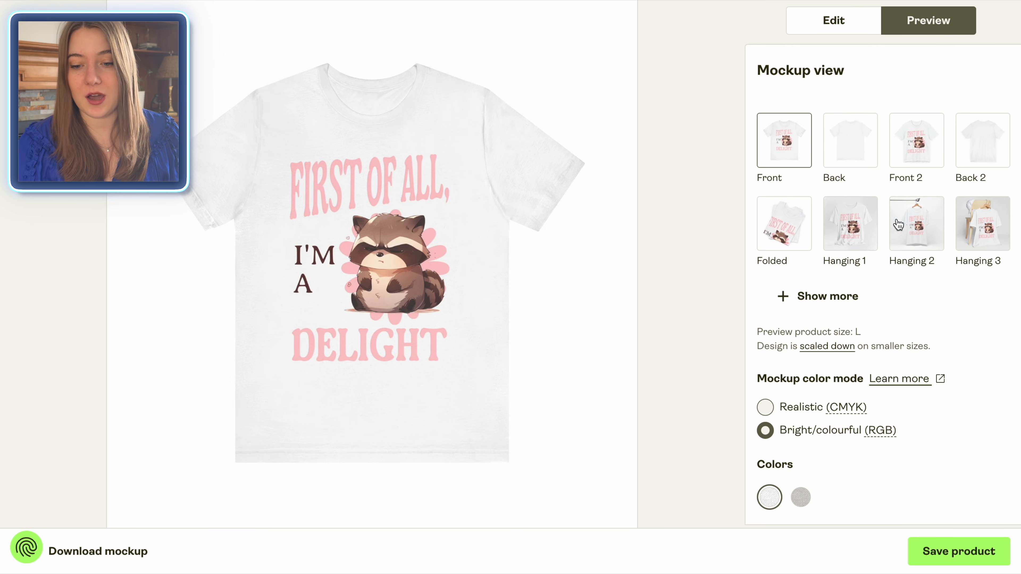
pyautogui.click(854, 225)
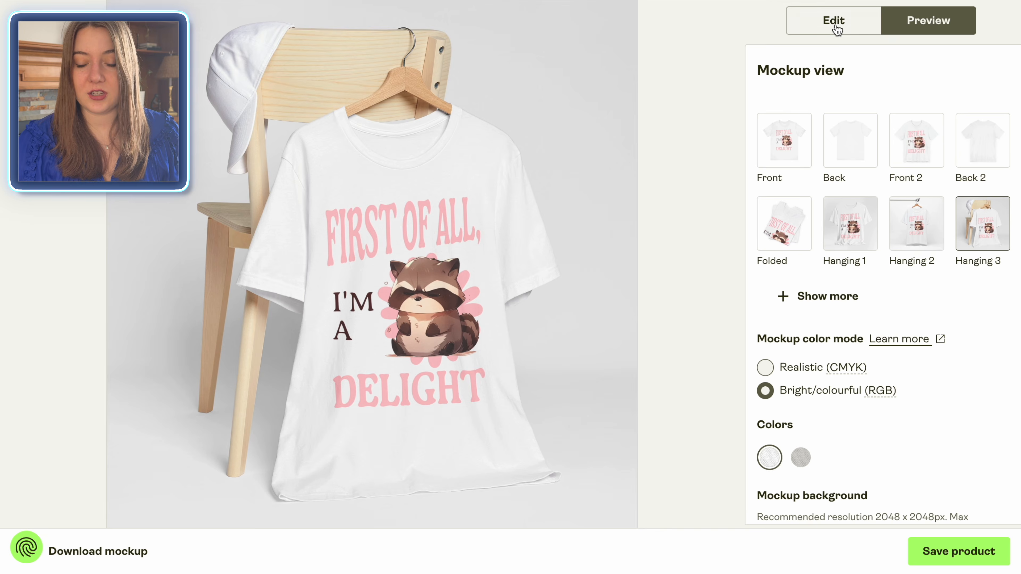
# Step: Save the T-shirt product and confirm the preselected White and Silver front mockups for its listing
pyautogui.click(834, 22)
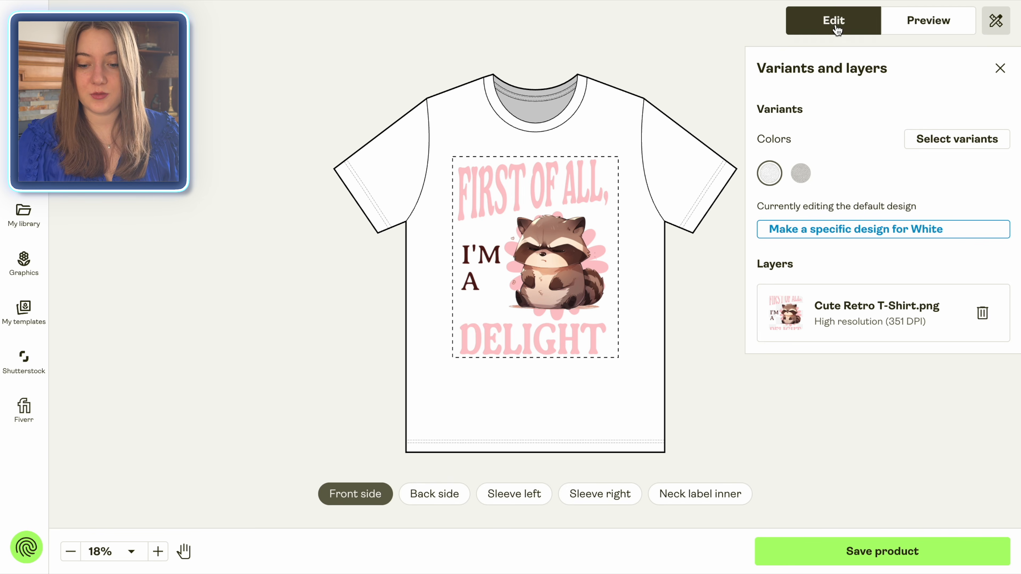
pyautogui.click(890, 559)
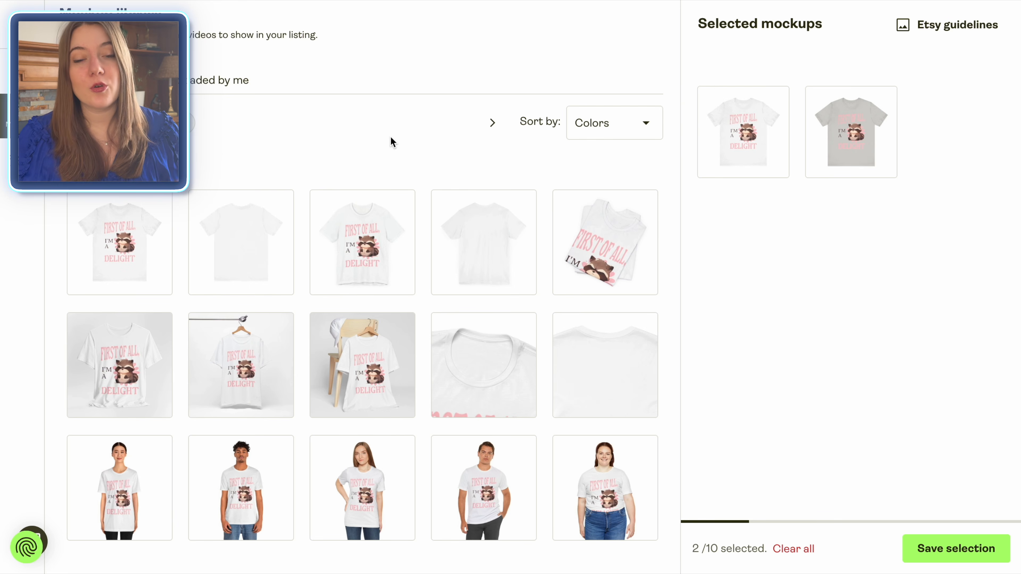
pyautogui.scroll(-3, 385, 362)
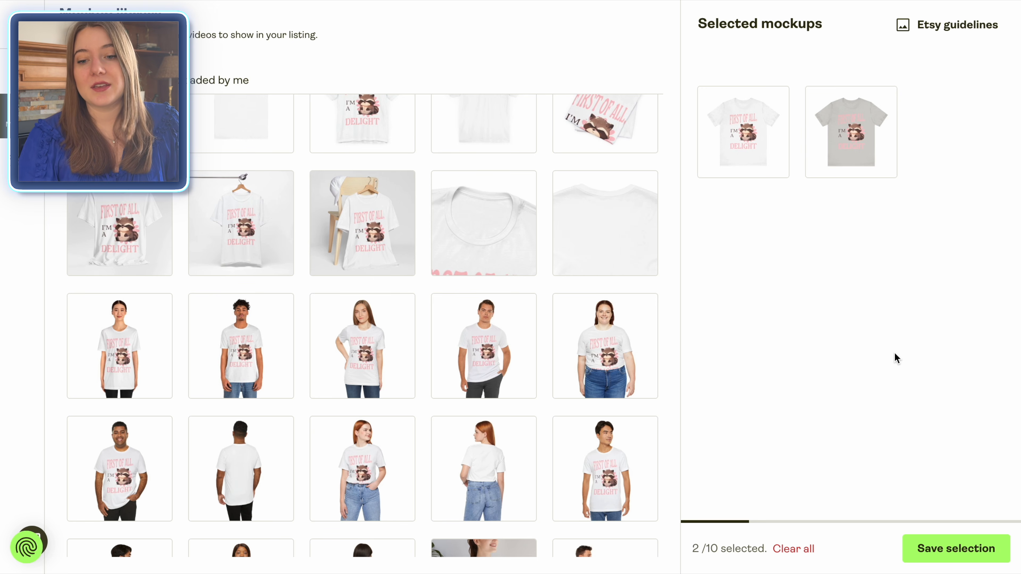
pyautogui.click(960, 555)
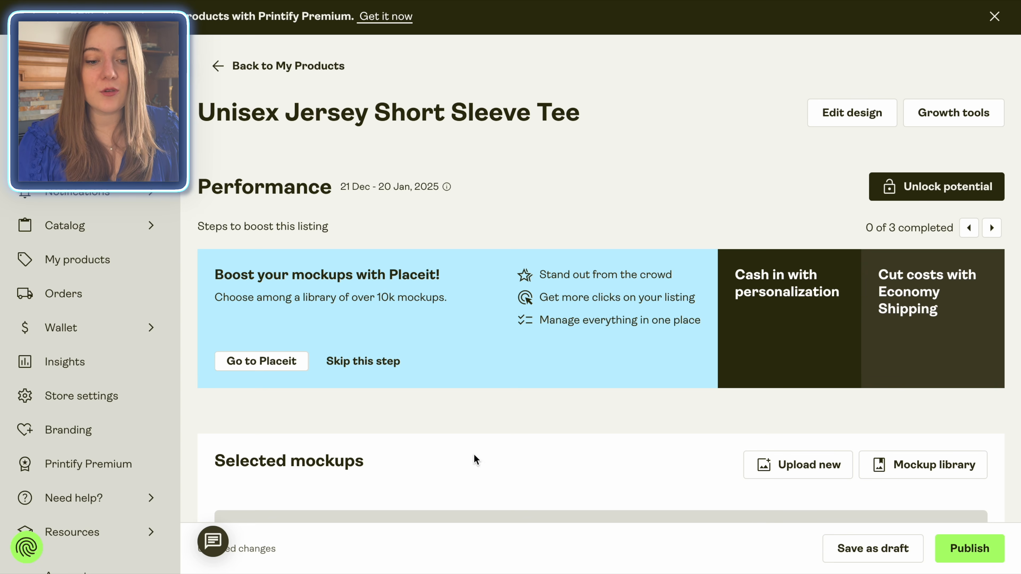
pyautogui.scroll(-1, 324, 323)
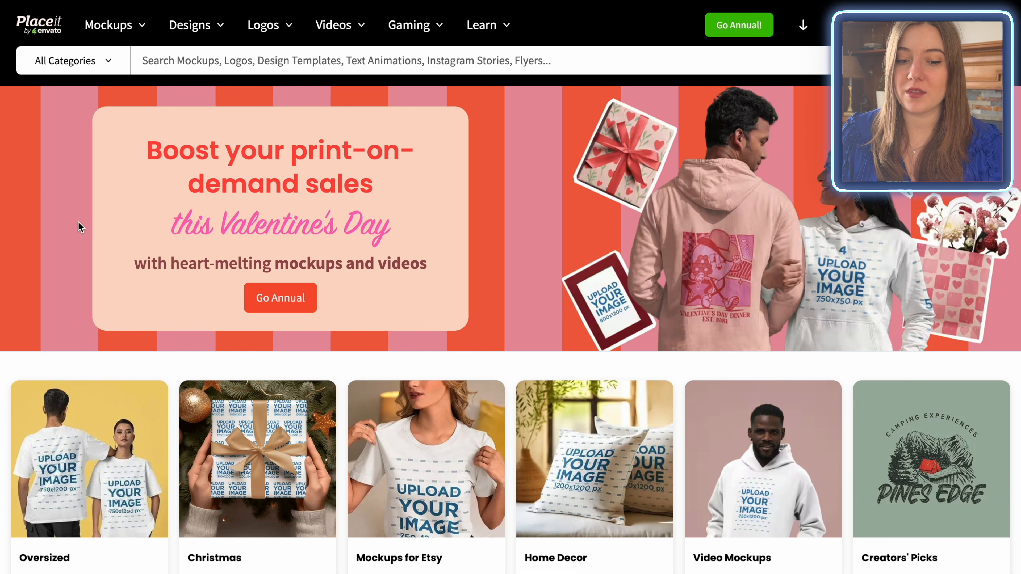
# Step: In Placeit, browse the T-shirt apparel mockups and filter them by the Bella Canvas 3001 tag and Woman
pyautogui.moveTo(113, 38)
pyautogui.moveTo(127, 103)
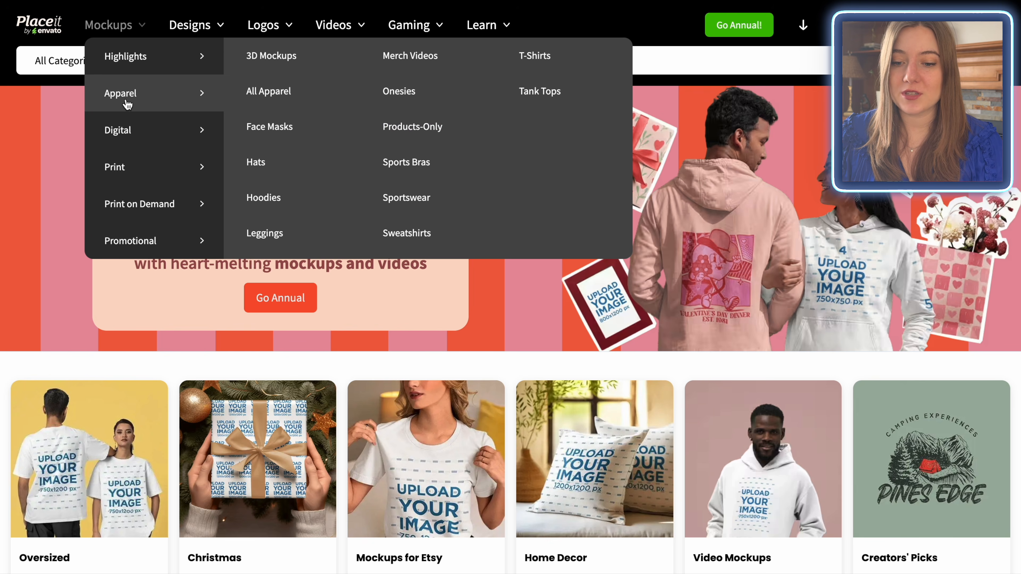
pyautogui.click(541, 61)
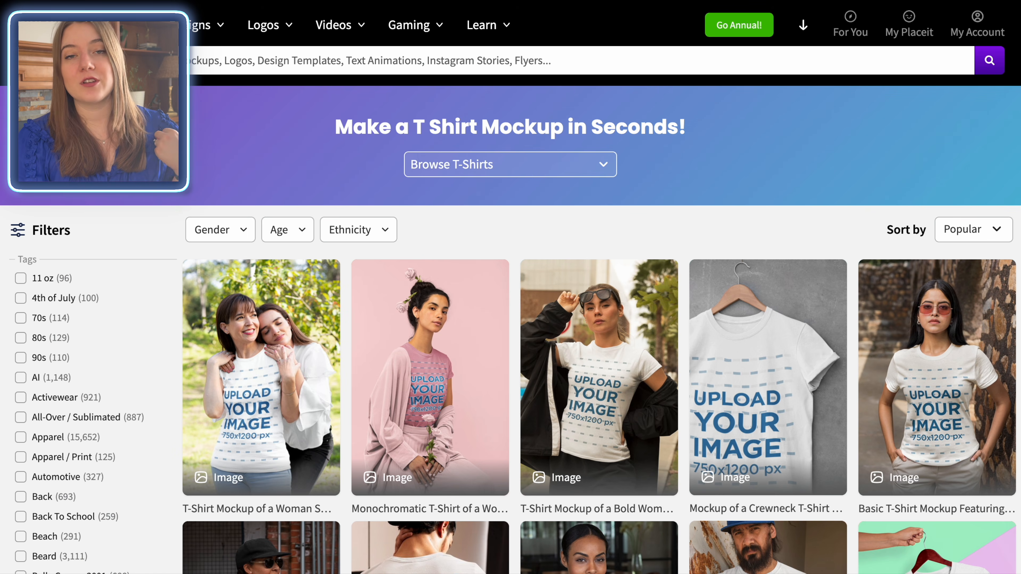
pyautogui.scroll(-6, 145, 344)
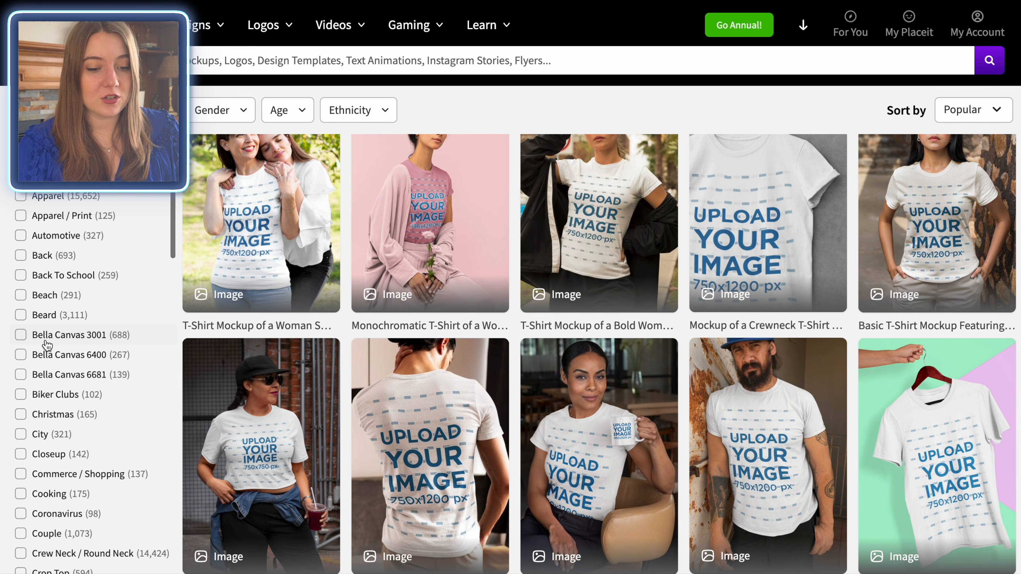
pyautogui.click(20, 335)
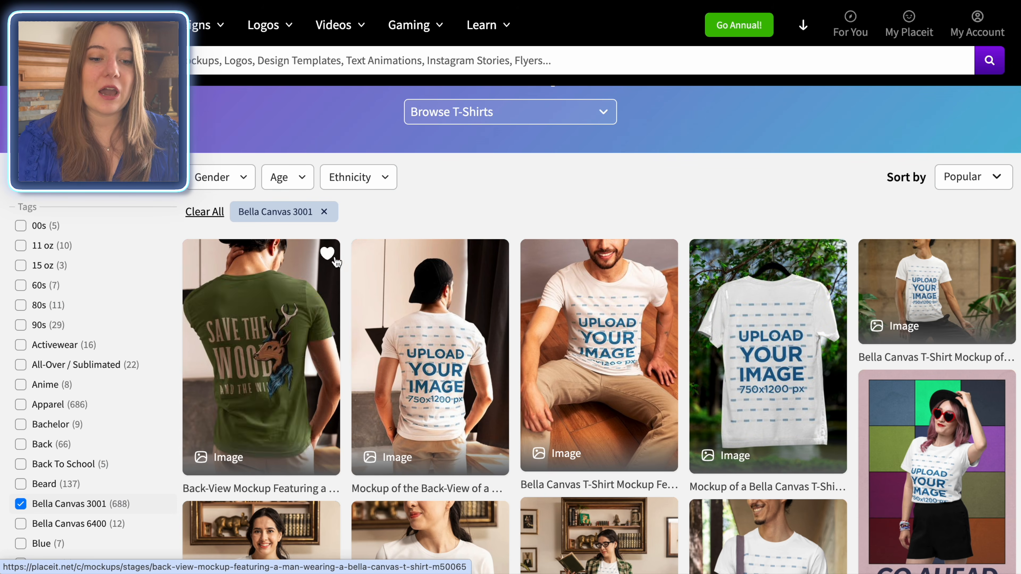
pyautogui.click(238, 182)
pyautogui.click(203, 238)
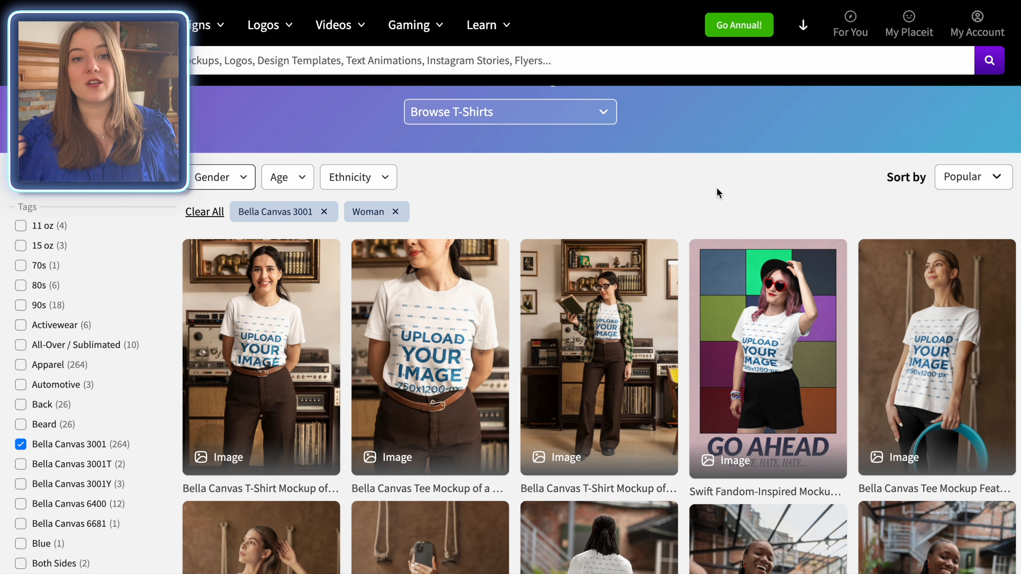
# Step: Find the crewneck tee mockup of a woman making peace signs with her hands and open it for editing
pyautogui.scroll(-5, 1013, 405)
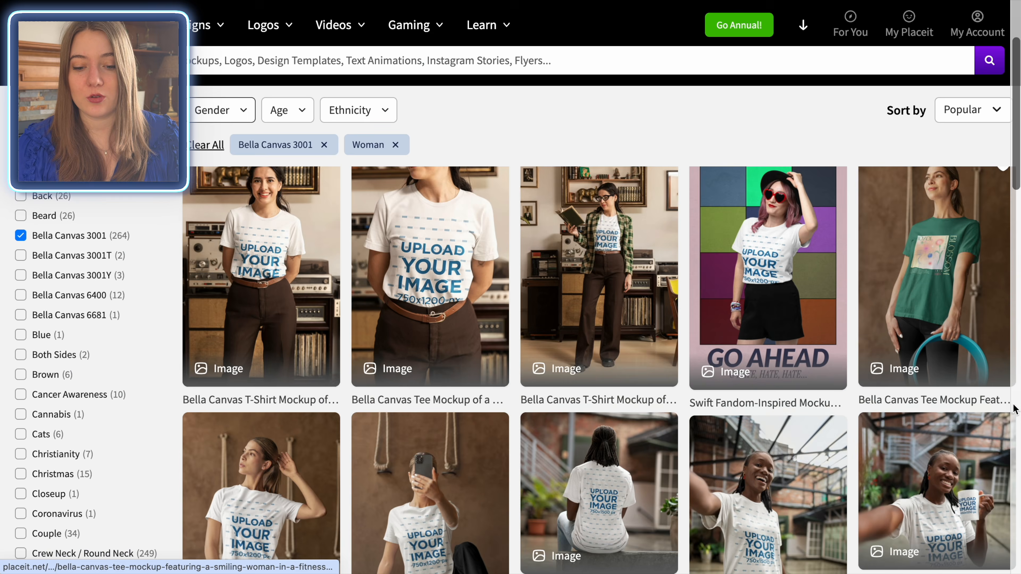
pyautogui.scroll(-20, 1013, 408)
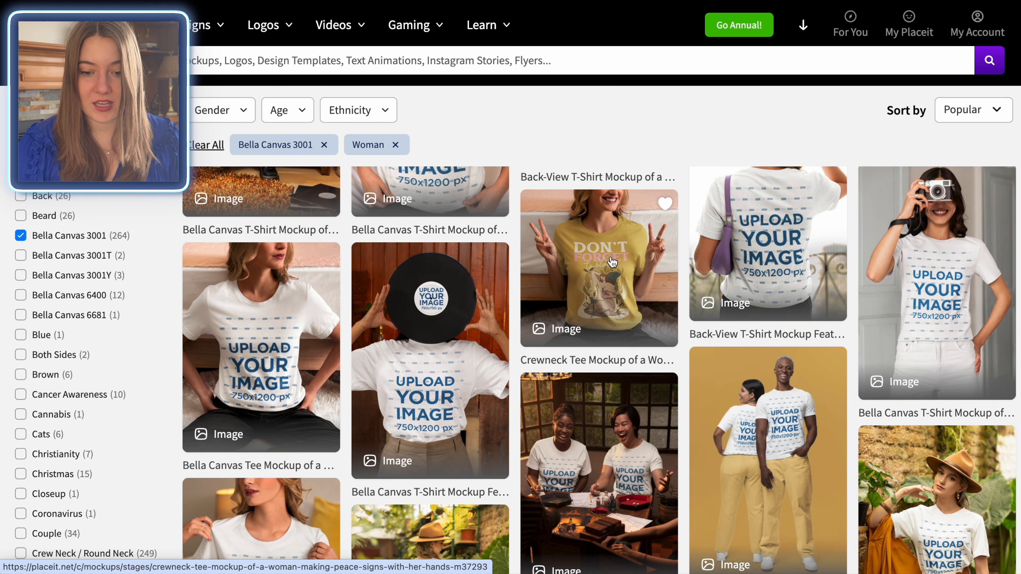
pyautogui.click(611, 251)
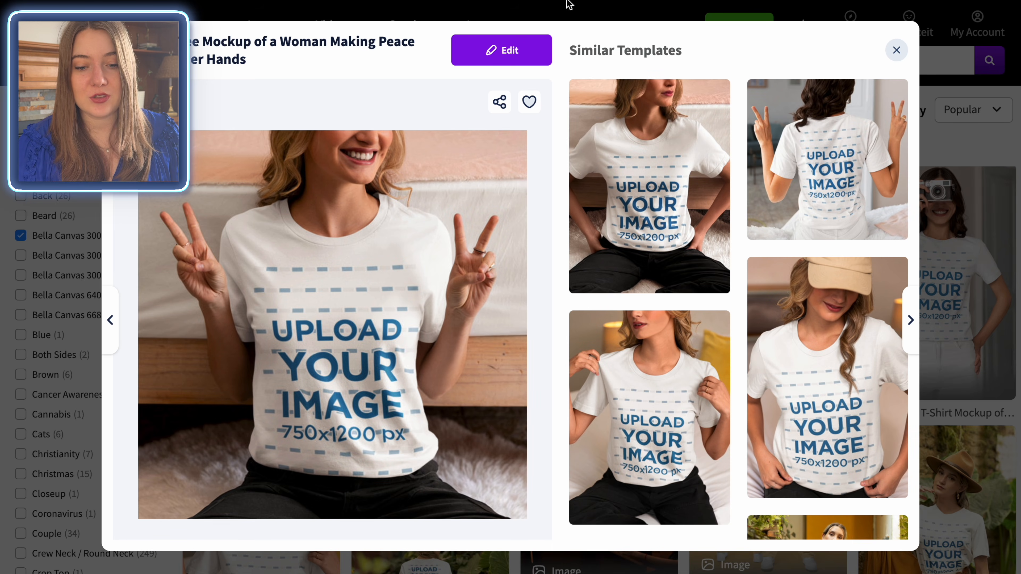
pyautogui.click(519, 61)
pyautogui.click(519, 59)
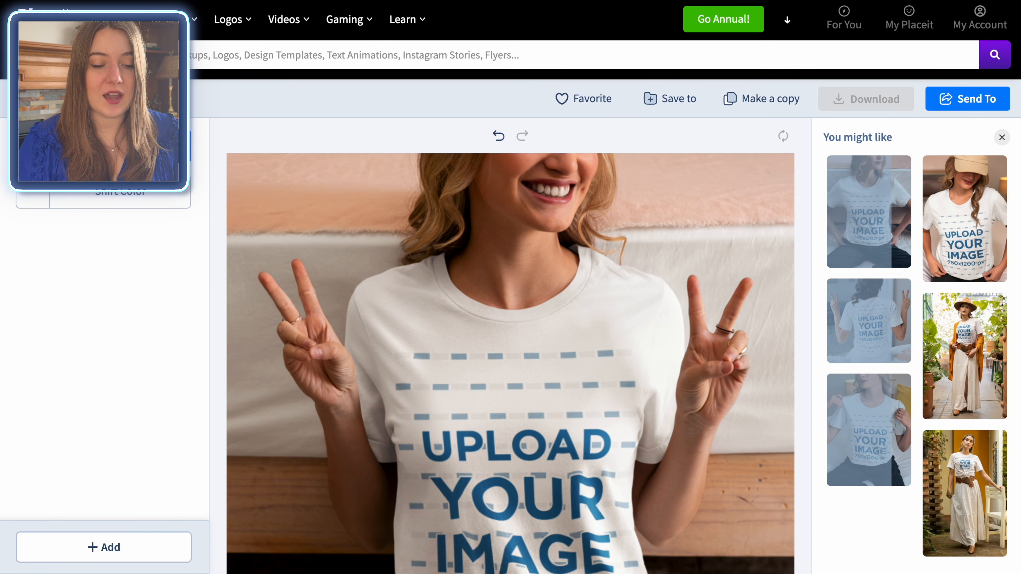
# Step: Upload the raccoon design from the device onto the mockup shirt, scale it to 88%, move it up to the chest and crop it
pyautogui.click(103, 147)
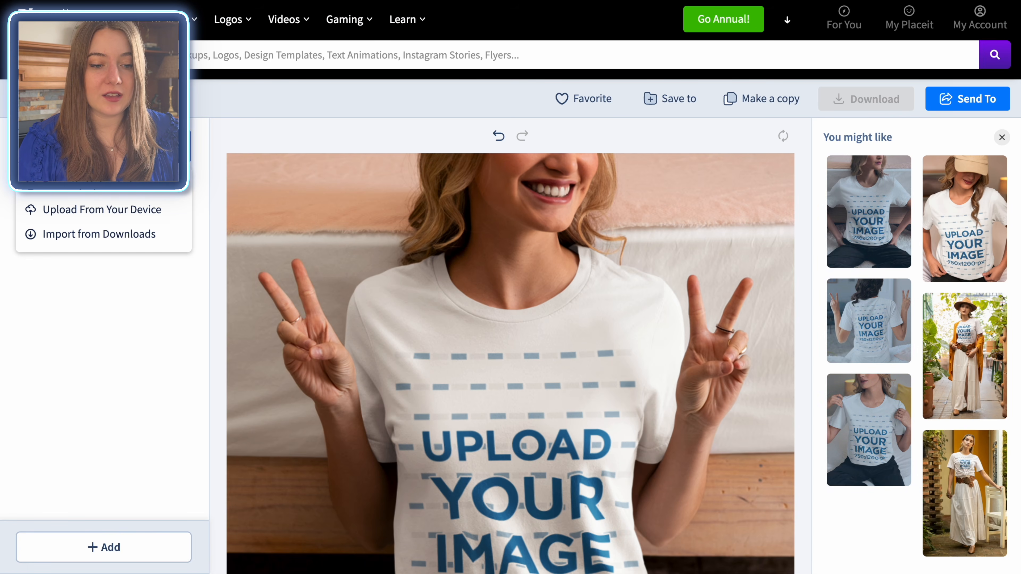
pyautogui.click(101, 210)
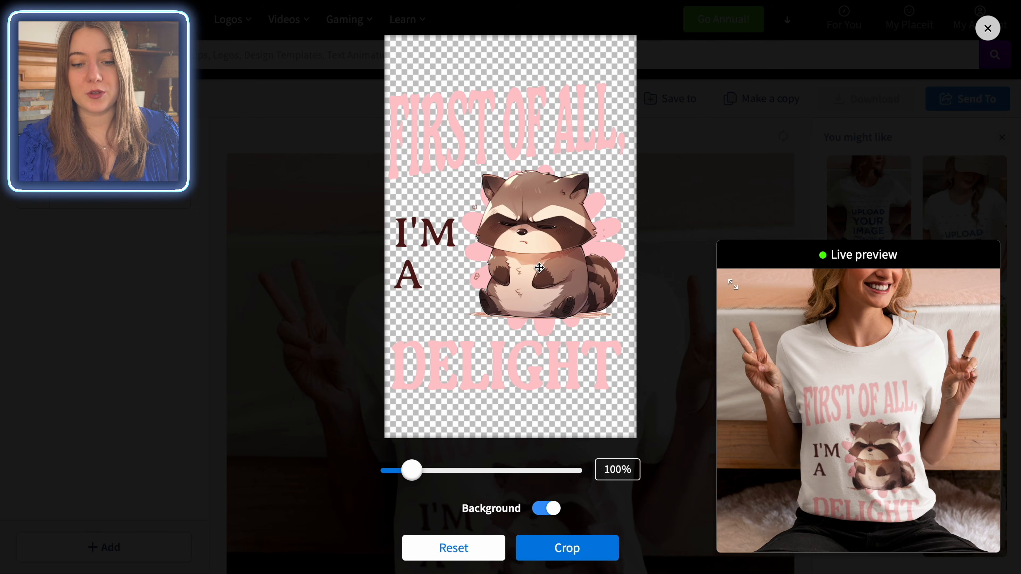
pyautogui.moveTo(540, 269); pyautogui.dragTo(538, 205)
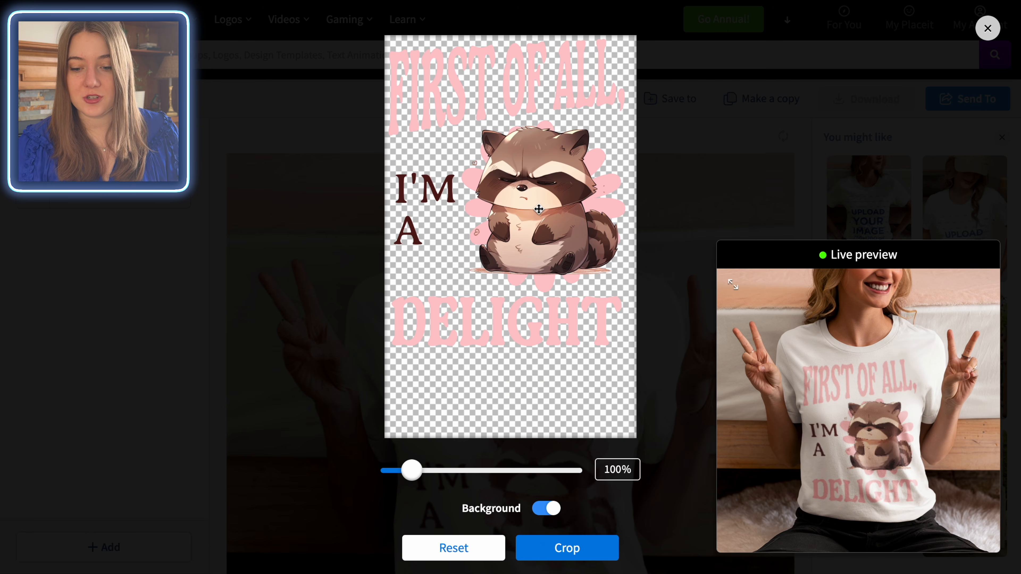
pyautogui.moveTo(412, 470); pyautogui.dragTo(408, 470)
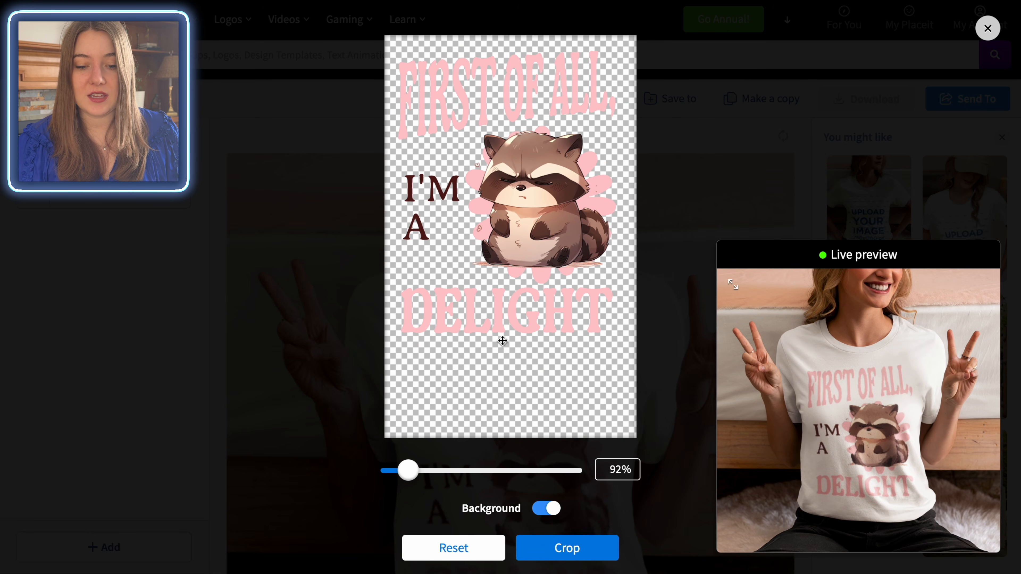
pyautogui.moveTo(547, 260); pyautogui.dragTo(549, 250)
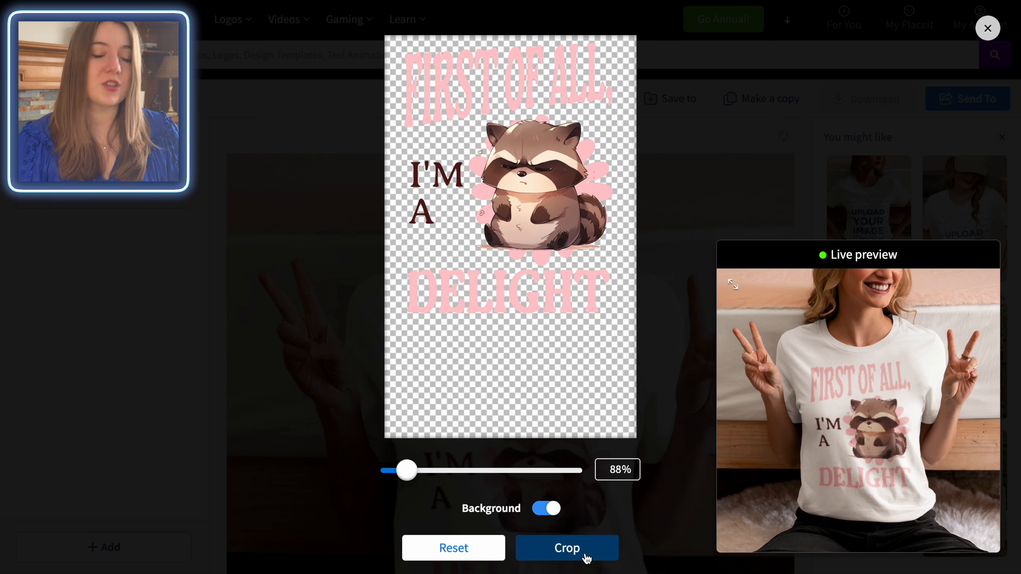
pyautogui.click(577, 550)
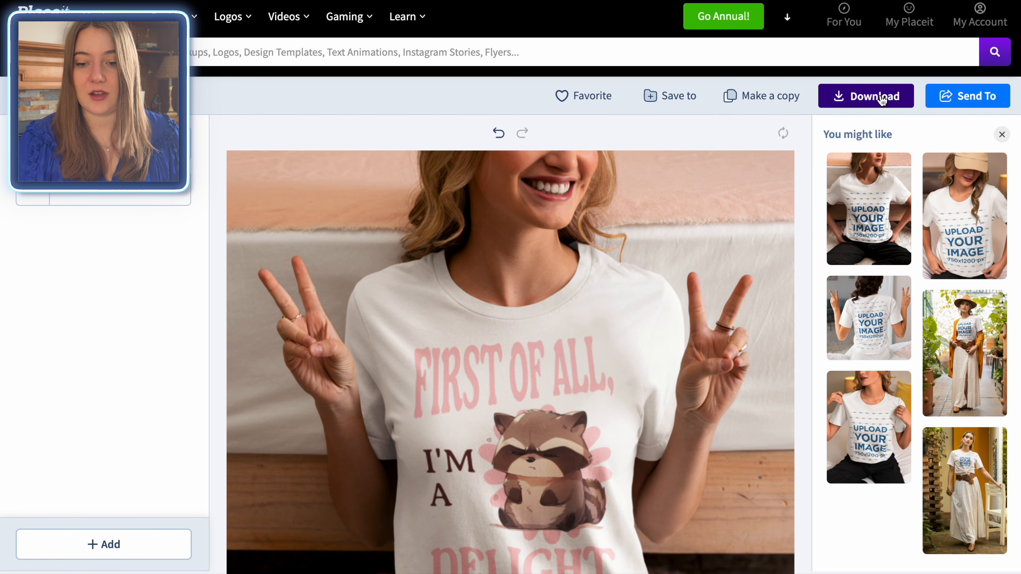
# Step: Generate the mockup download, open it in the image cropper and set a custom size of 2700 x 2025 px
pyautogui.click(882, 100)
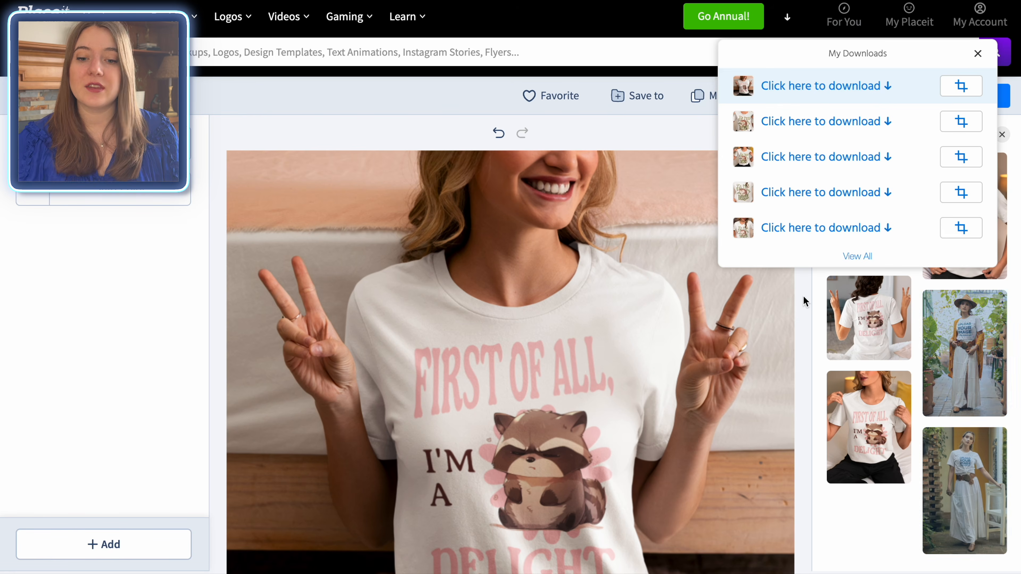
pyautogui.click(962, 87)
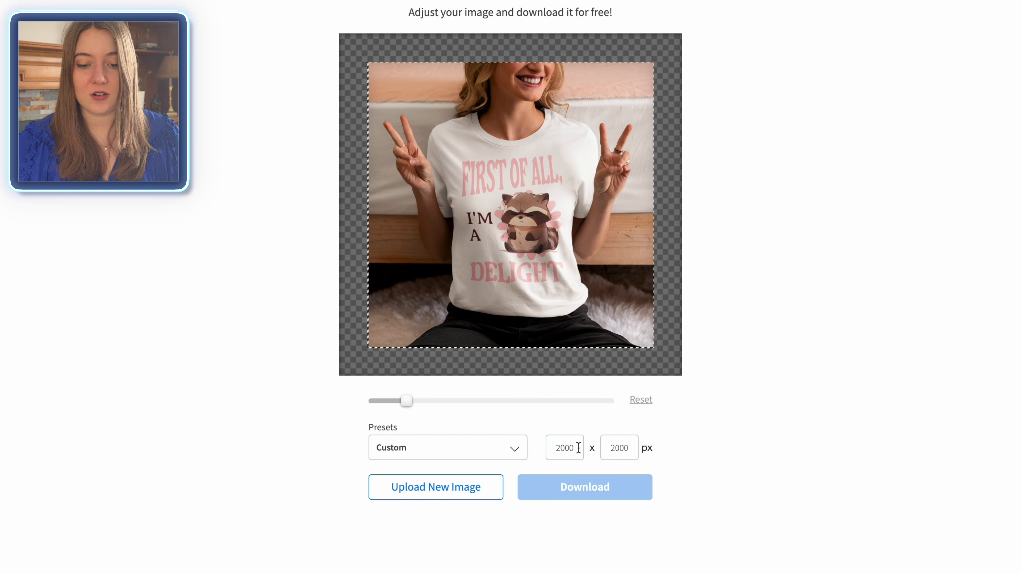
pyautogui.moveTo(578, 448); pyautogui.dragTo(545, 451)
pyautogui.write('2700')
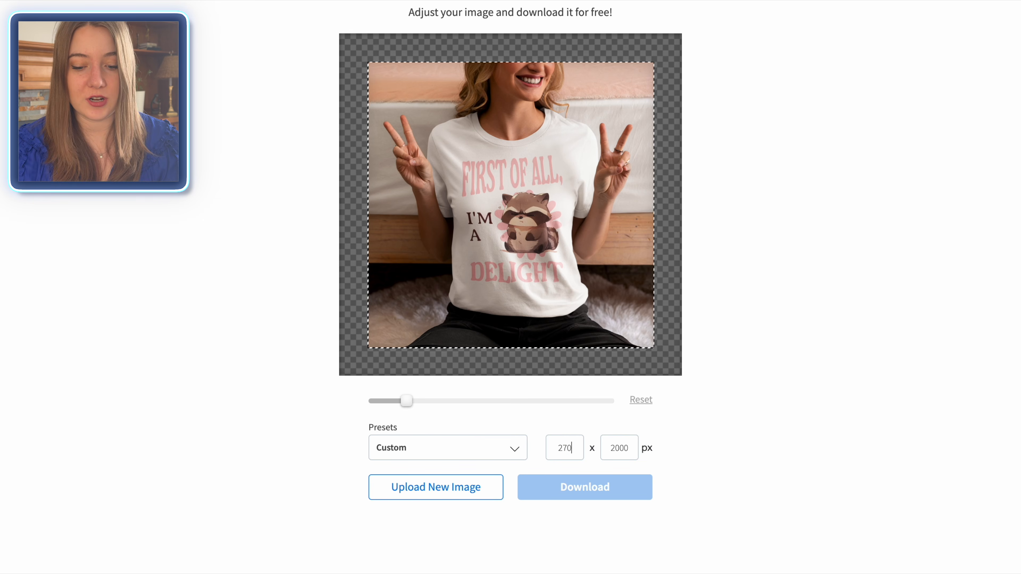
pyautogui.press('Tab')
pyautogui.write('2025')
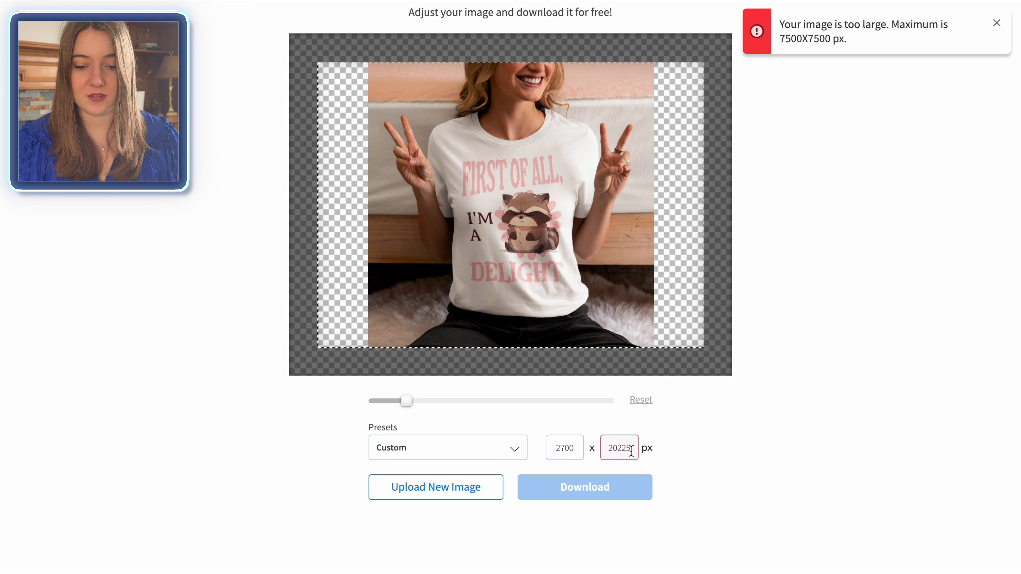
# Step: Enlarge the mockup photo to fill the crop frame's width and reposition it vertically so the shirt design sits well inside
pyautogui.moveTo(406, 401); pyautogui.dragTo(423, 401)
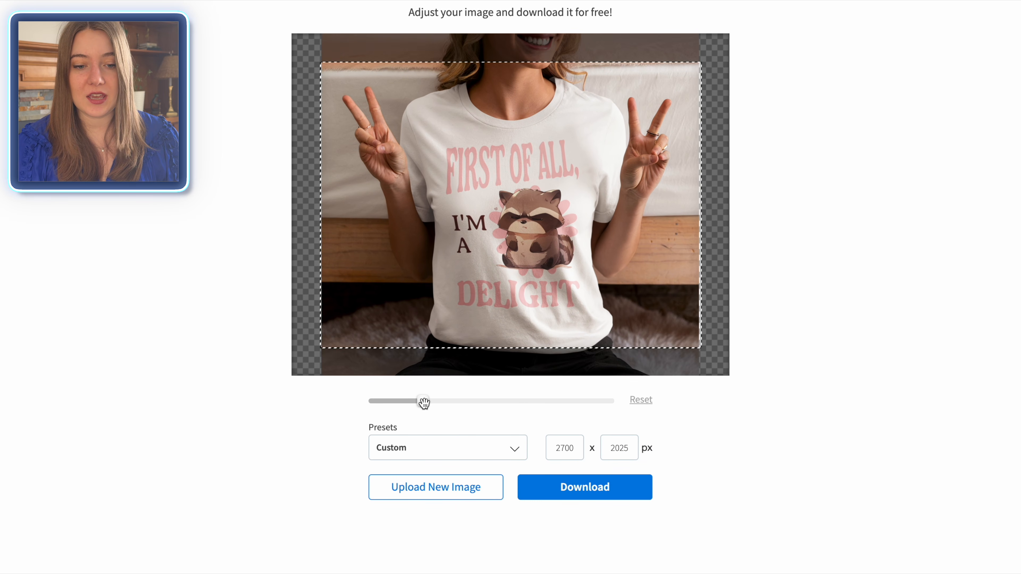
pyautogui.moveTo(645, 211); pyautogui.dragTo(647, 224)
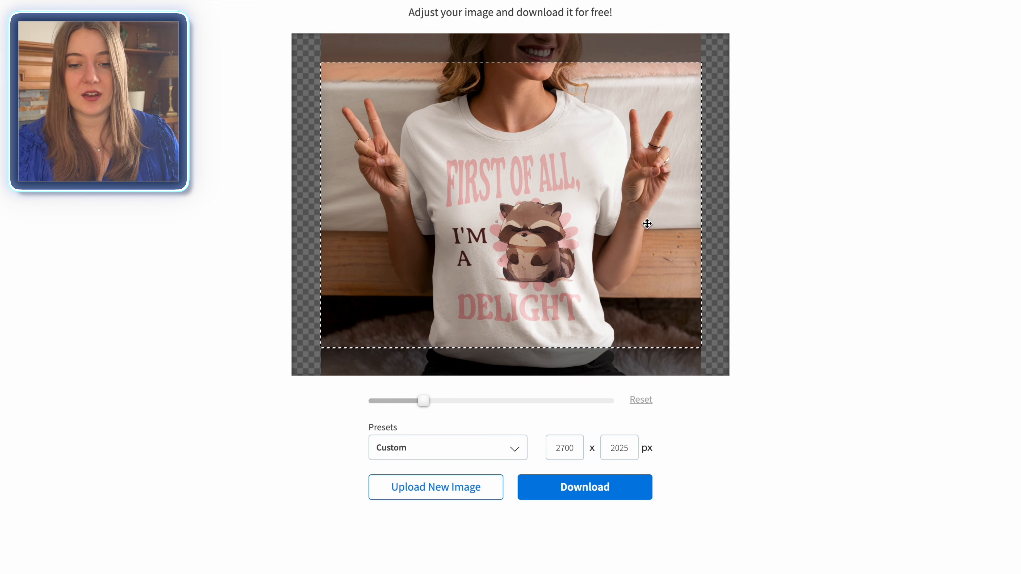
pyautogui.moveTo(563, 293); pyautogui.dragTo(563, 290)
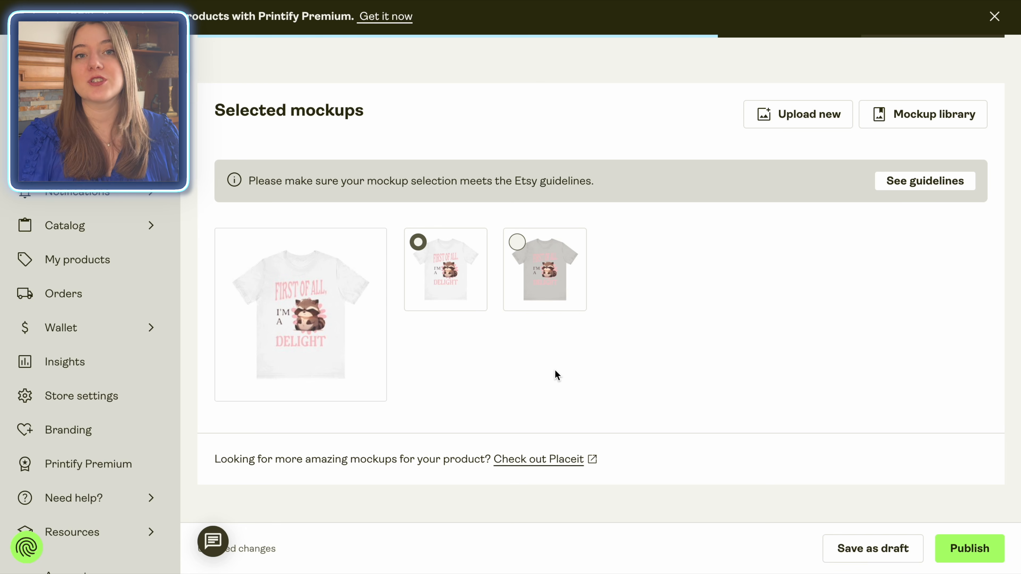
# Step: In Printify, apply AI listing text generated from "Sarcastic Racoon, Funny Womens shirt saying 'First of All, I'm a Delight, Cute Racoon, Funny Possum, Grumpy Animal Racoon"
pyautogui.scroll(-10, 555, 371)
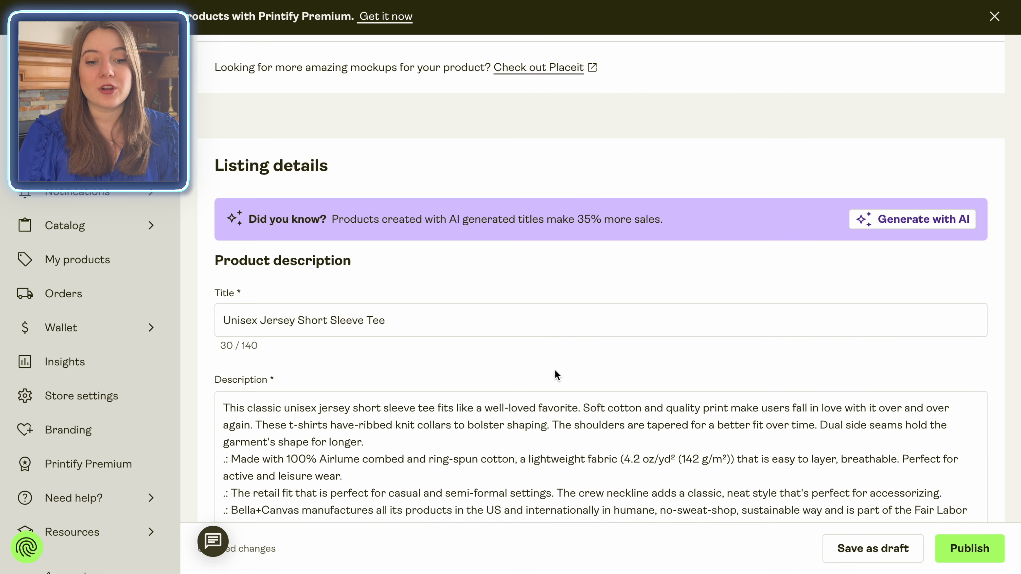
pyautogui.scroll(-1, 411, 363)
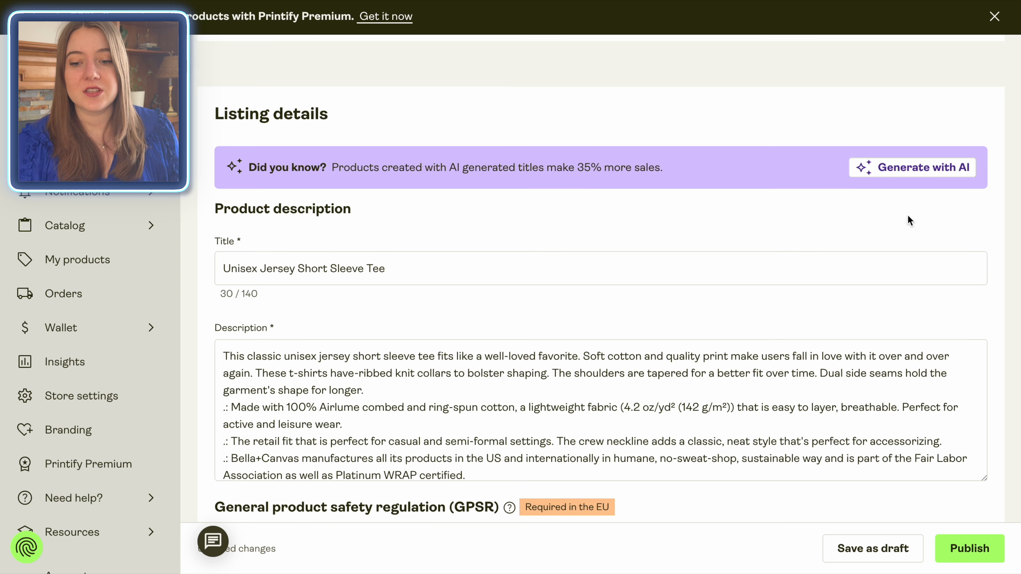
pyautogui.click(915, 174)
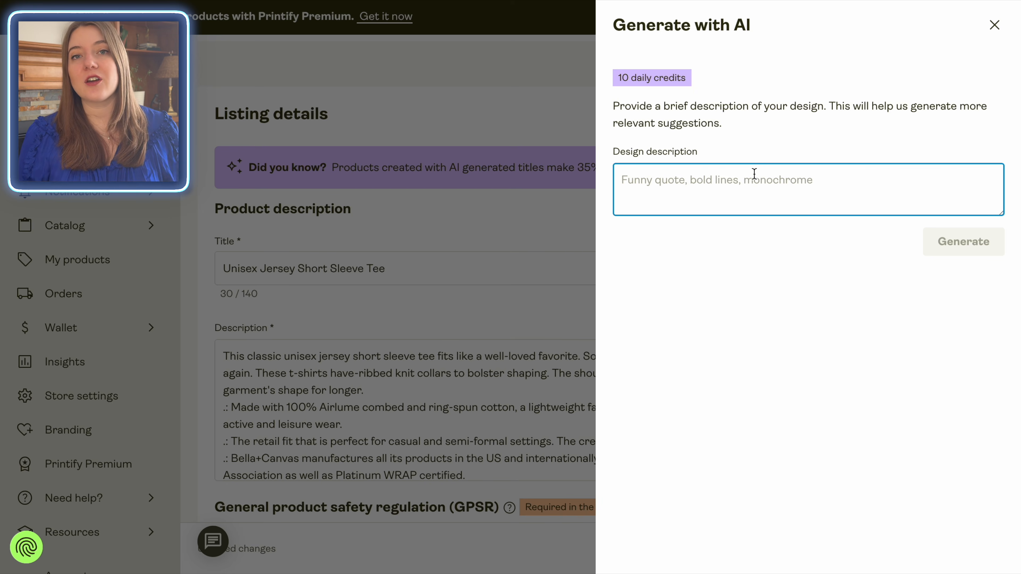
pyautogui.write('Sarcastic Racoon, Funny Womens shirt saying "First of All, I\'m a Delight, Cute Racoon, Funny Possum, Grumpy Animal Racoon')
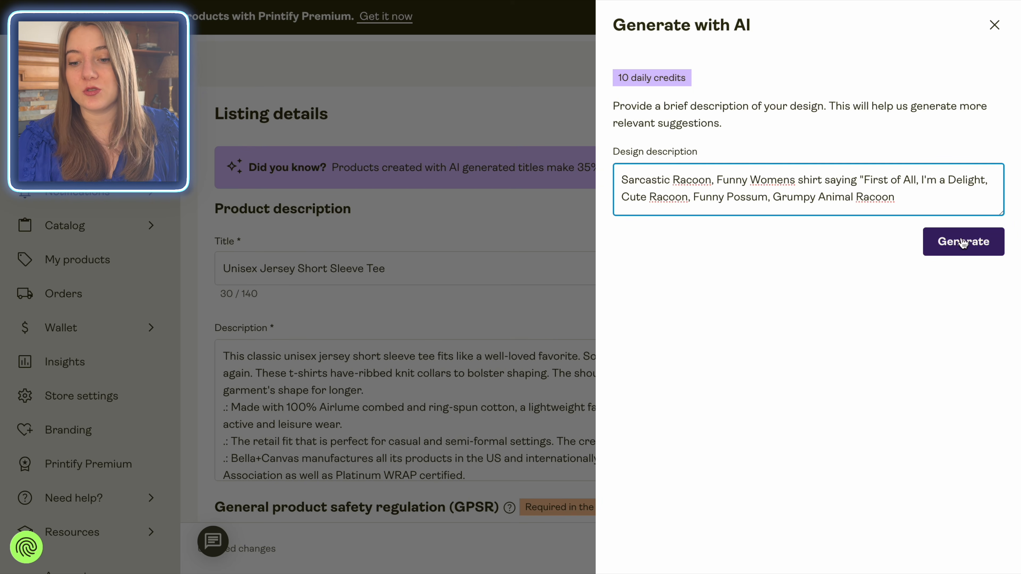
pyautogui.click(970, 250)
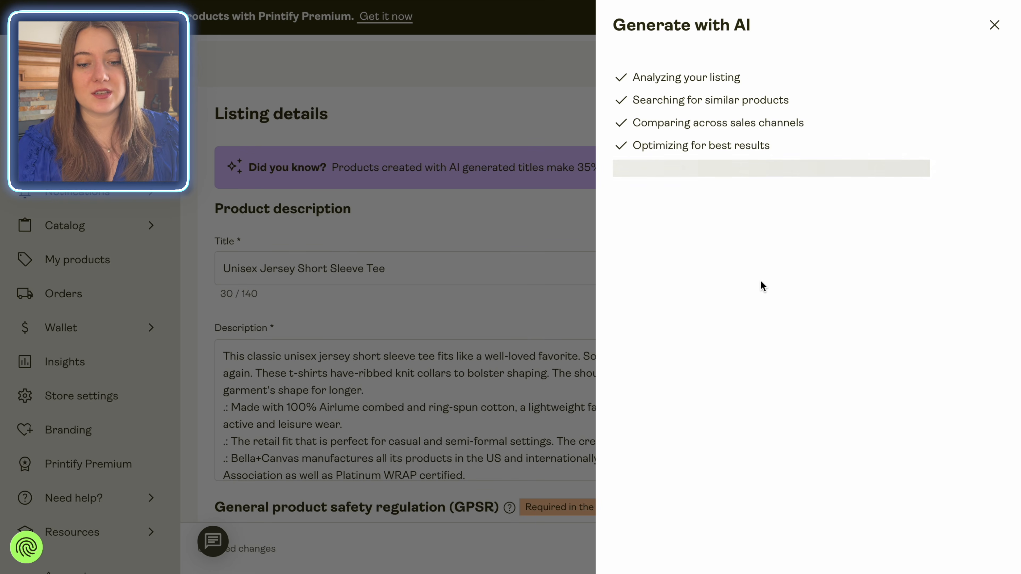
pyautogui.click(946, 521)
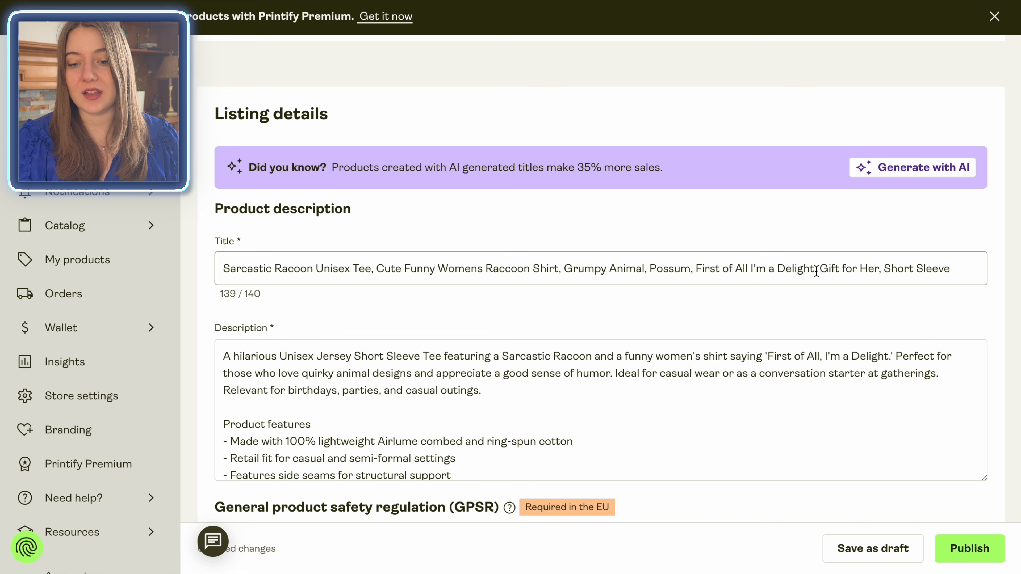
# Step: Review the generated title and product description in the listing details
pyautogui.click(959, 271)
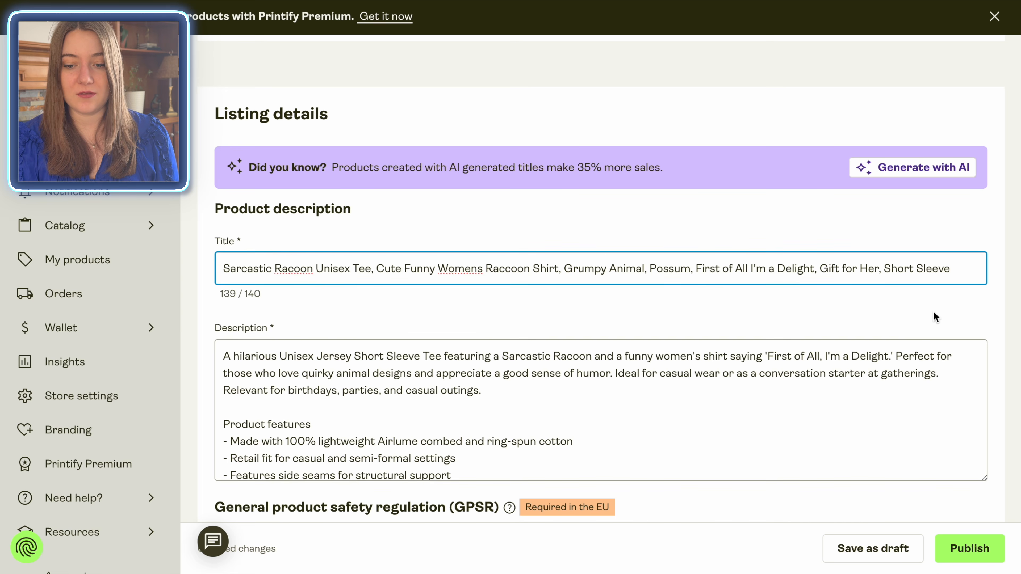
pyautogui.click(934, 313)
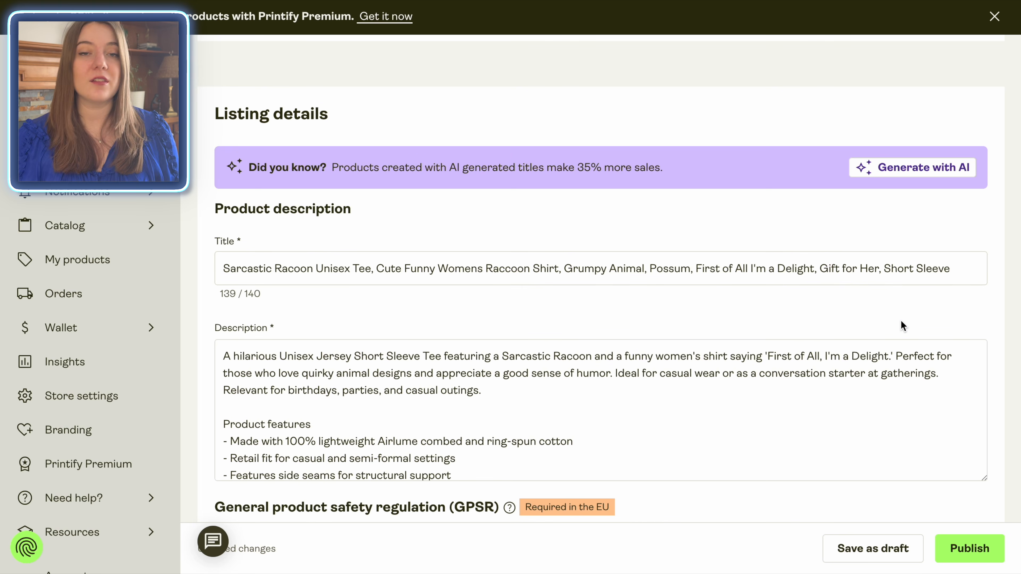
pyautogui.scroll(-2, 900, 320)
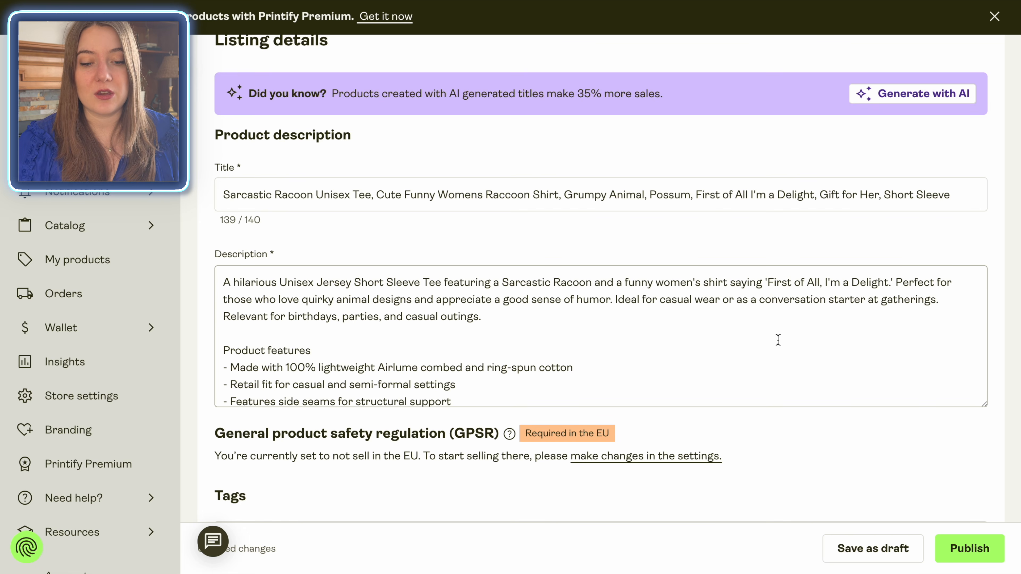
# Step: Review the rest of the product description, the tags, the shipping methods and the variant pricing table
pyautogui.scroll(-1, 777, 340)
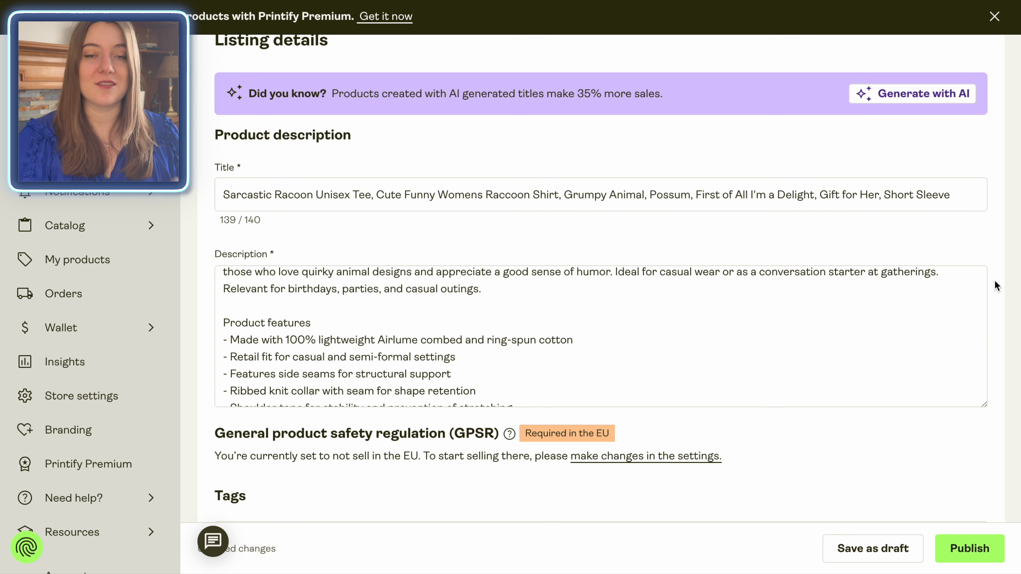
pyautogui.scroll(-8, 996, 286)
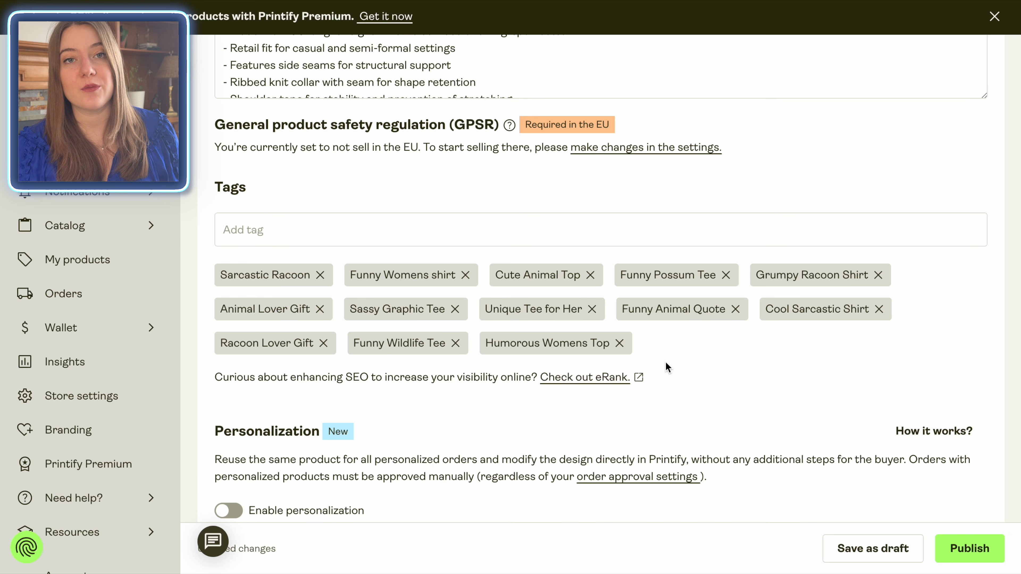
pyautogui.scroll(-2, 707, 349)
pyautogui.scroll(-10, 708, 354)
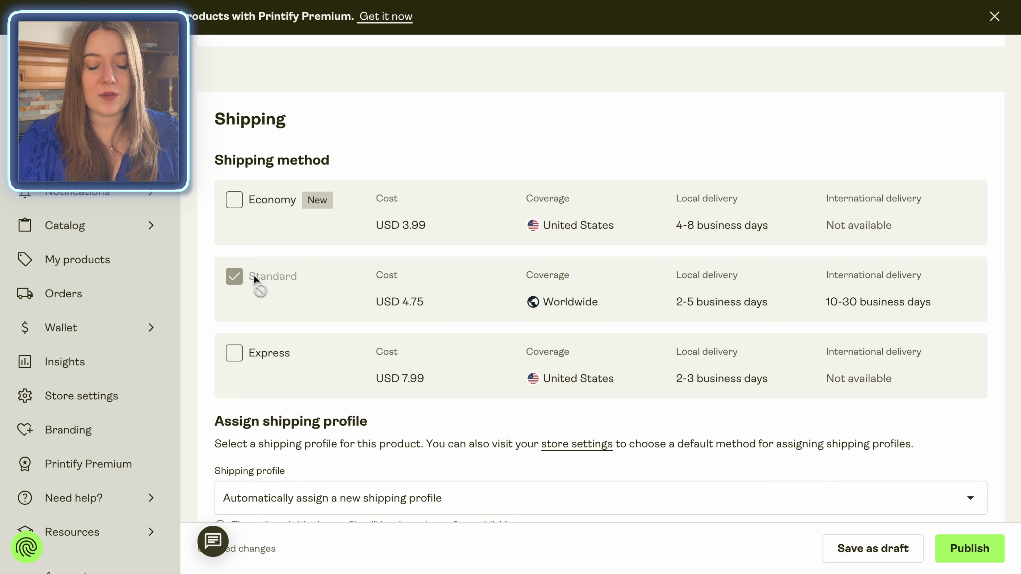
pyautogui.scroll(-5, 255, 281)
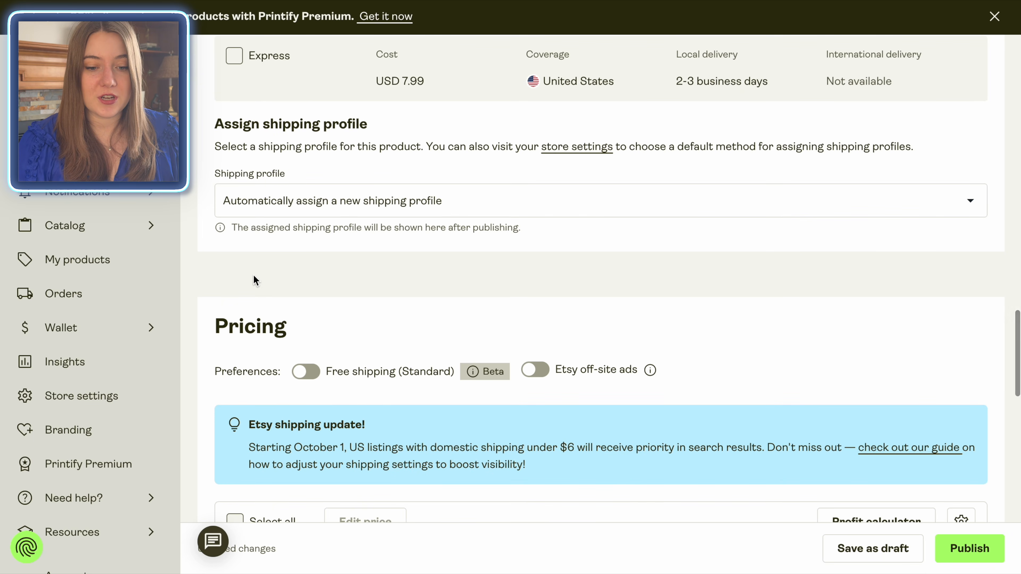
pyautogui.scroll(-7, 213, 223)
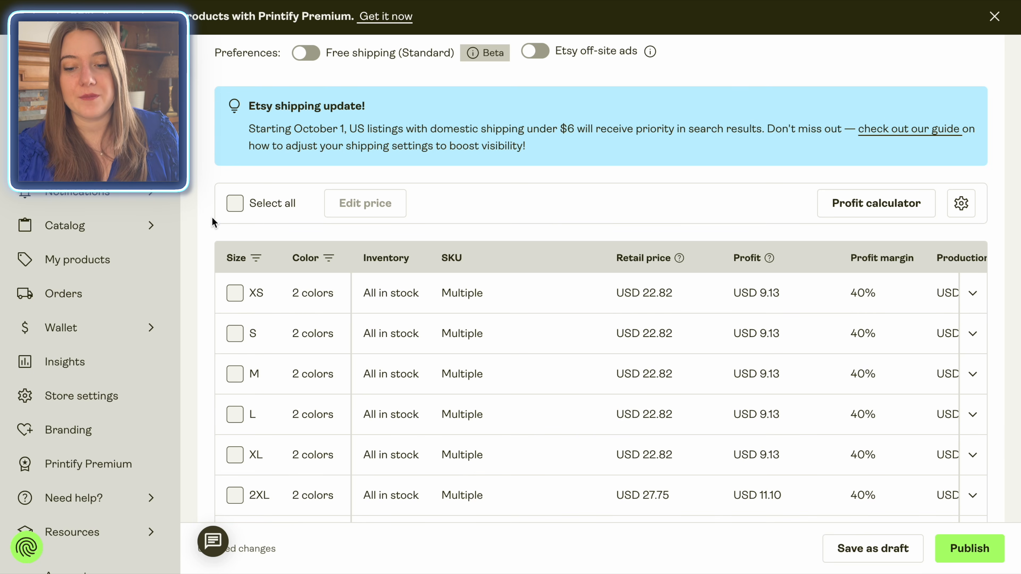
pyautogui.scroll(-2, 213, 221)
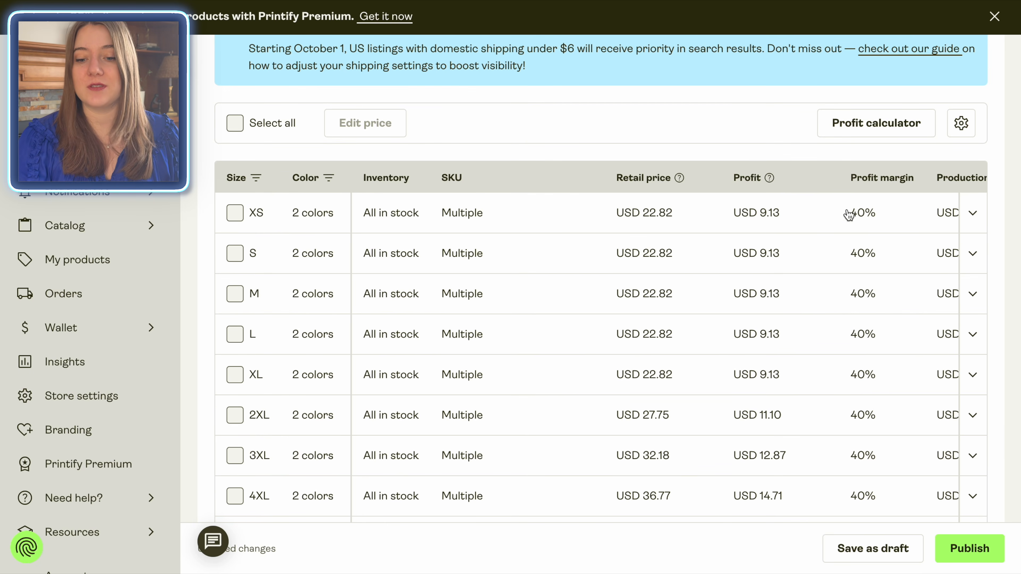
pyautogui.click(876, 499)
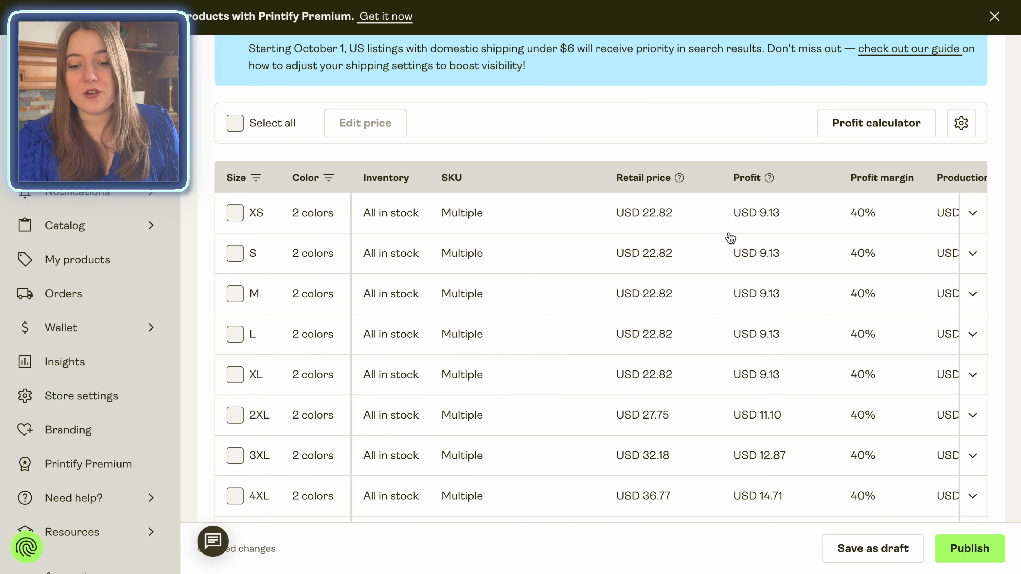
pyautogui.scroll(-2, 649, 258)
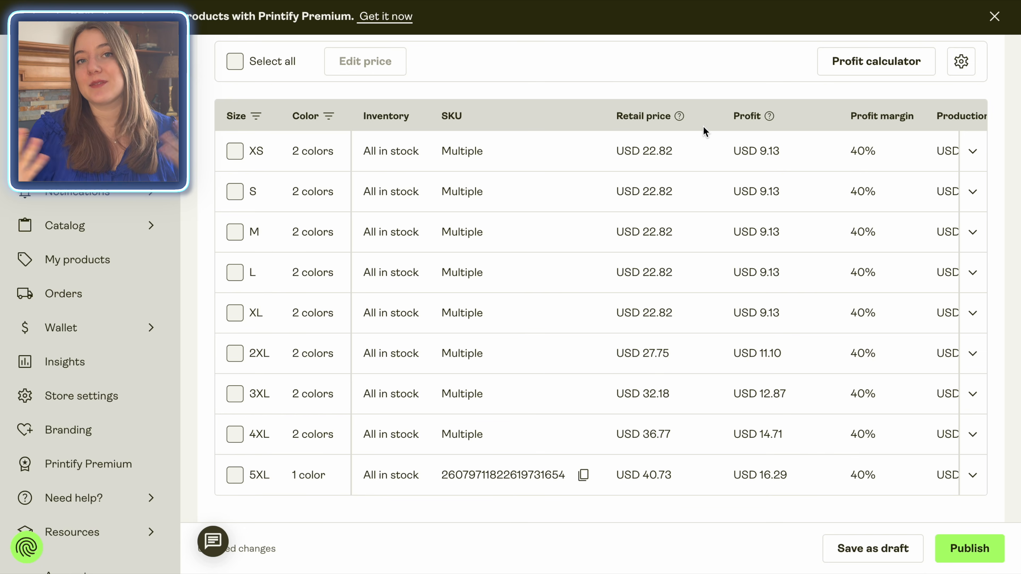
# Step: Set the retail price of all 17 shirt variants to USD 25.99
pyautogui.click(236, 63)
pyautogui.click(414, 66)
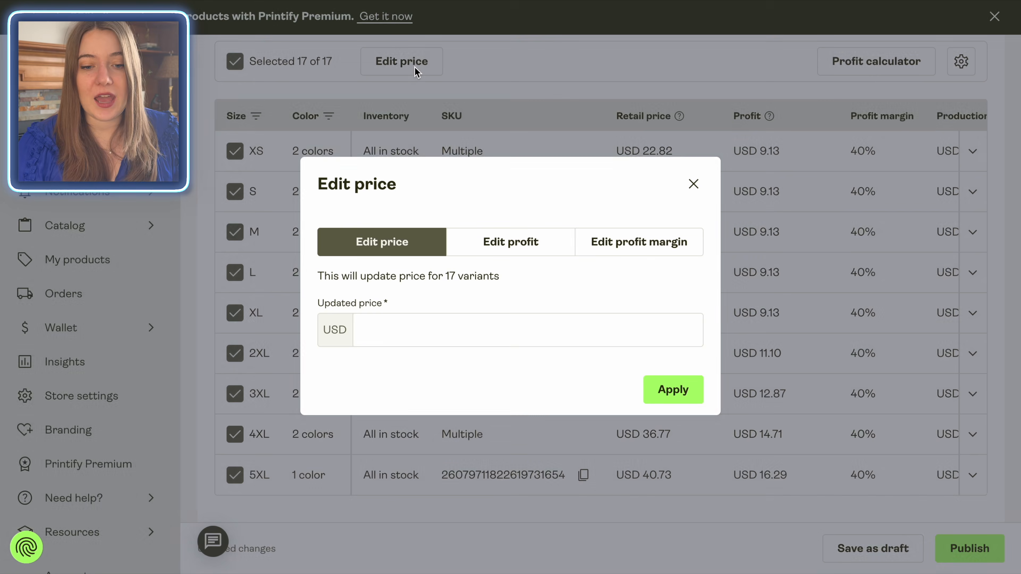
pyautogui.click(399, 331)
pyautogui.write('25.99')
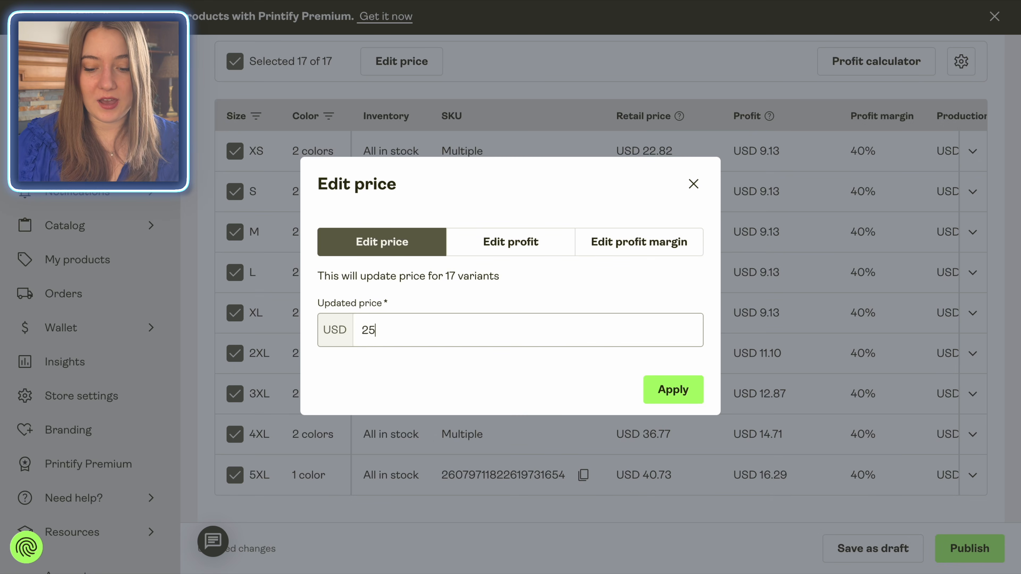
pyautogui.click(679, 381)
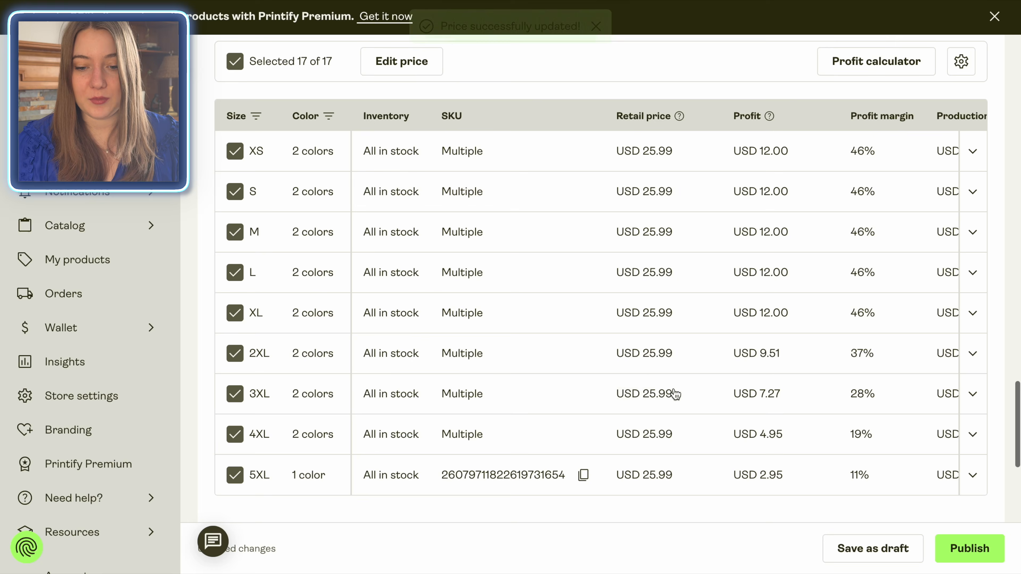
# Step: Set the retail price of only the 3XL, 4XL and 5XL variants to USD 29.99
pyautogui.scroll(-1, 679, 362)
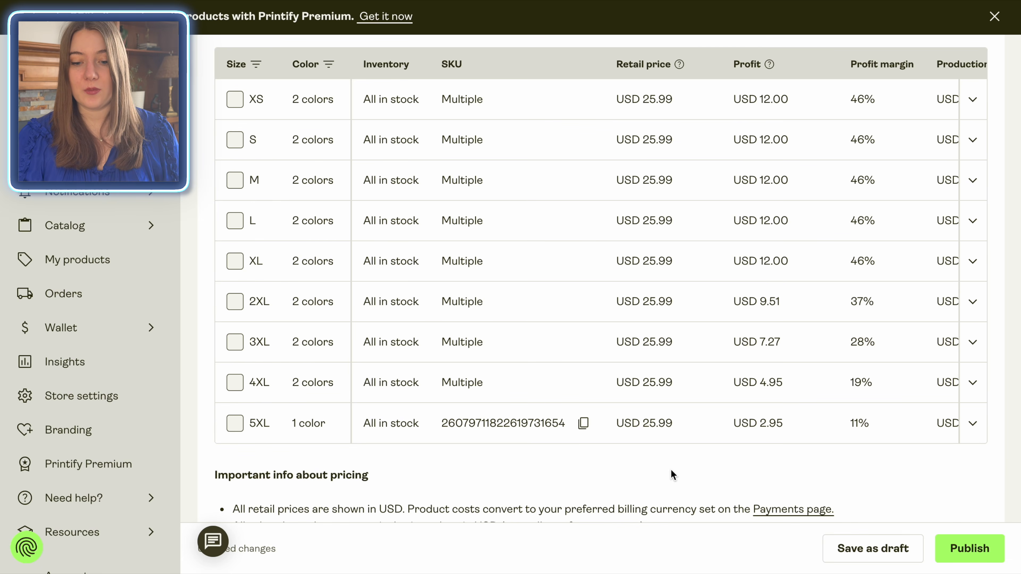
pyautogui.click(235, 342)
pyautogui.click(235, 463)
pyautogui.scroll(-3, 383, 392)
pyautogui.scroll(2, 383, 392)
pyautogui.scroll(5, 314, 237)
pyautogui.click(398, 161)
pyautogui.click(450, 330)
pyautogui.write('29.99')
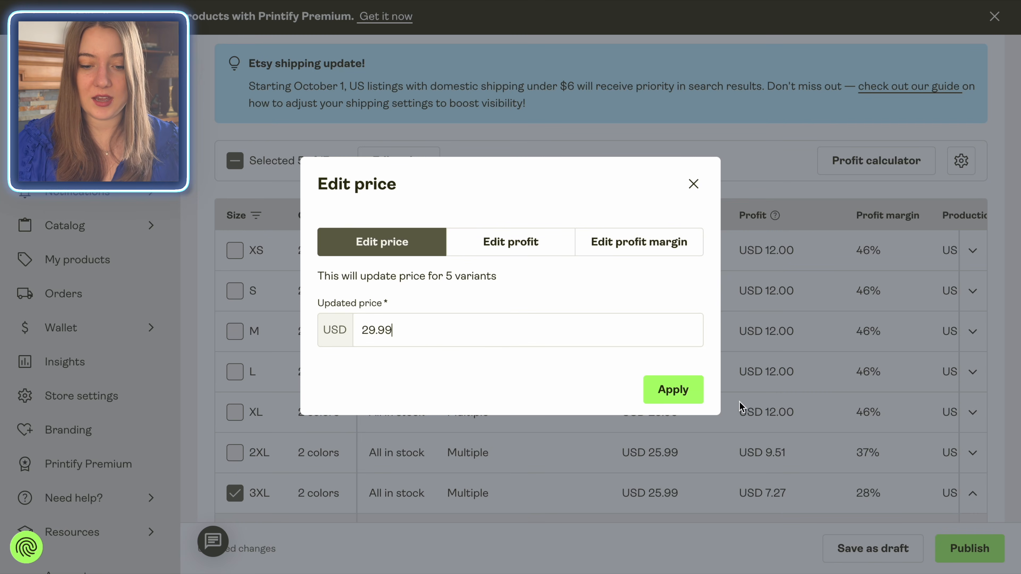
pyautogui.click(673, 390)
# Step: Set the retail price of the 5XL variant alone to USD 32.99
pyautogui.scroll(10, 308, 230)
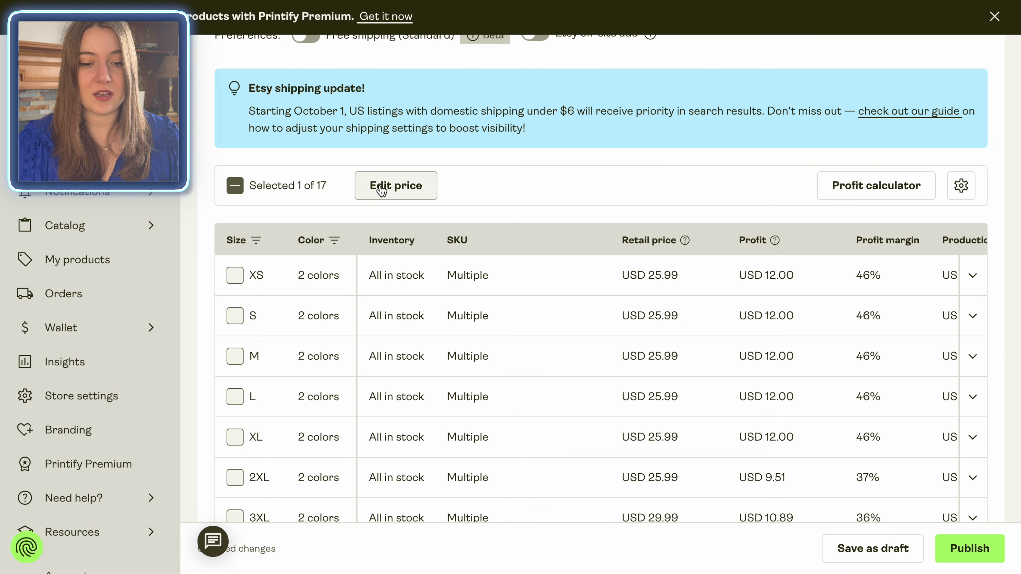
pyautogui.click(375, 187)
pyautogui.click(422, 330)
pyautogui.write('32.99')
pyautogui.click(673, 390)
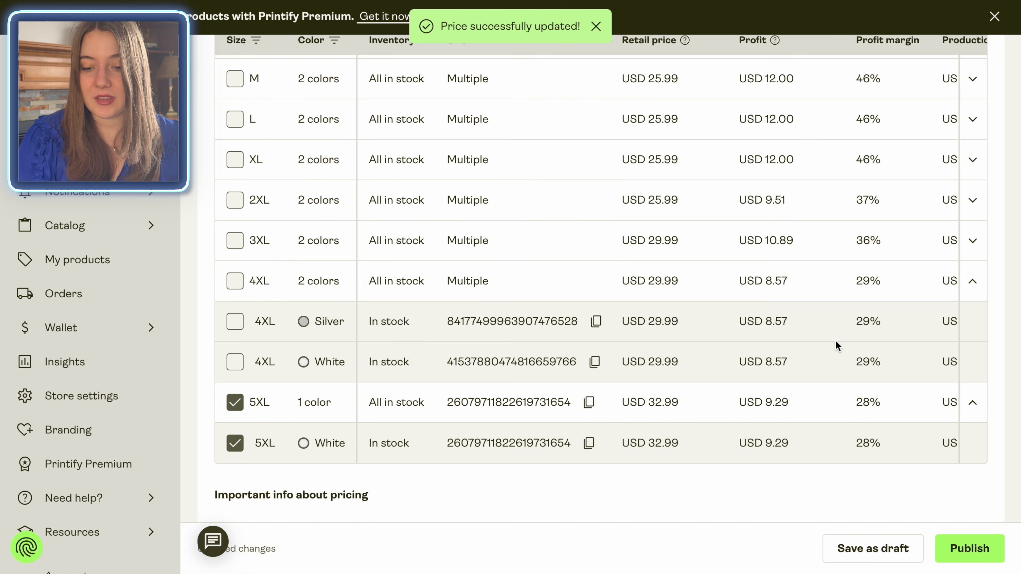
# Step: Check the updated prices and the publishing settings, and publish the product to the Etsy store
pyautogui.scroll(4, 796, 410)
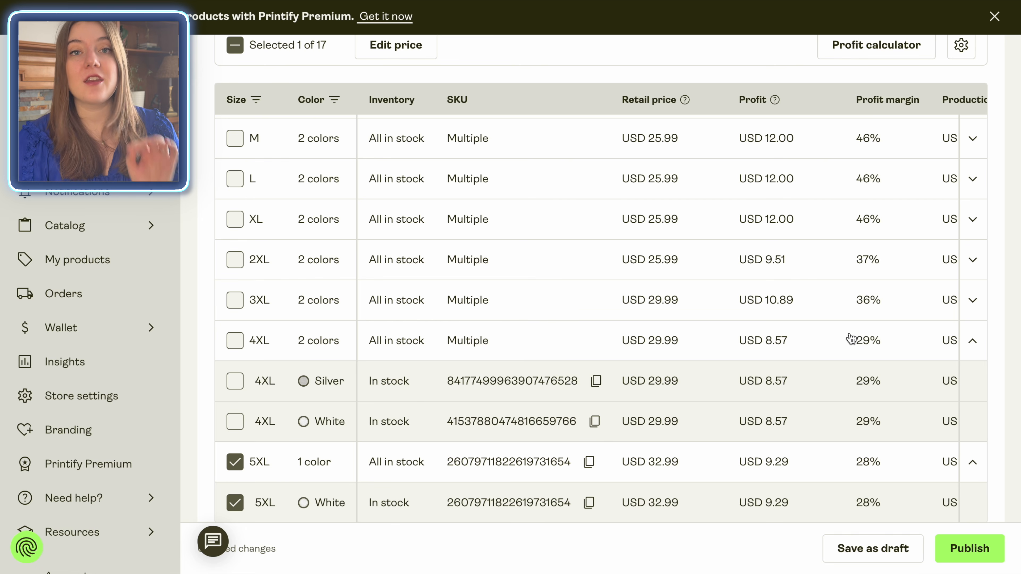
pyautogui.scroll(-10, 778, 320)
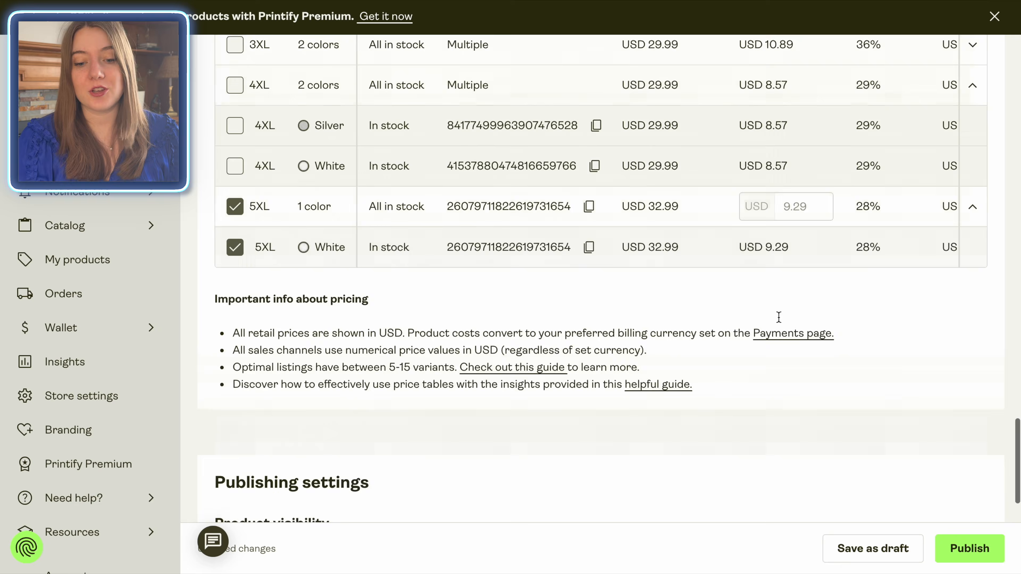
pyautogui.scroll(-5, 780, 322)
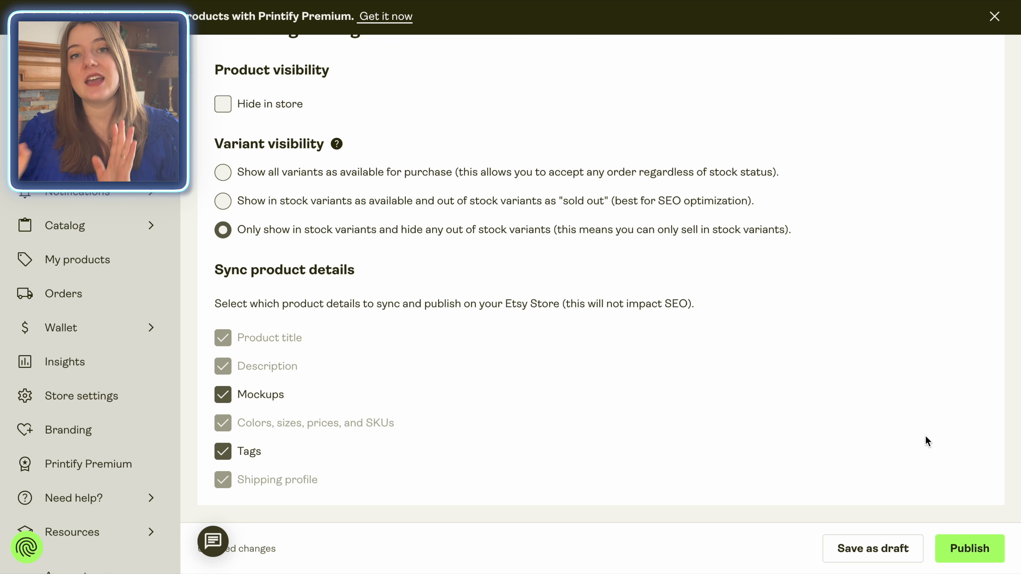
pyautogui.click(969, 548)
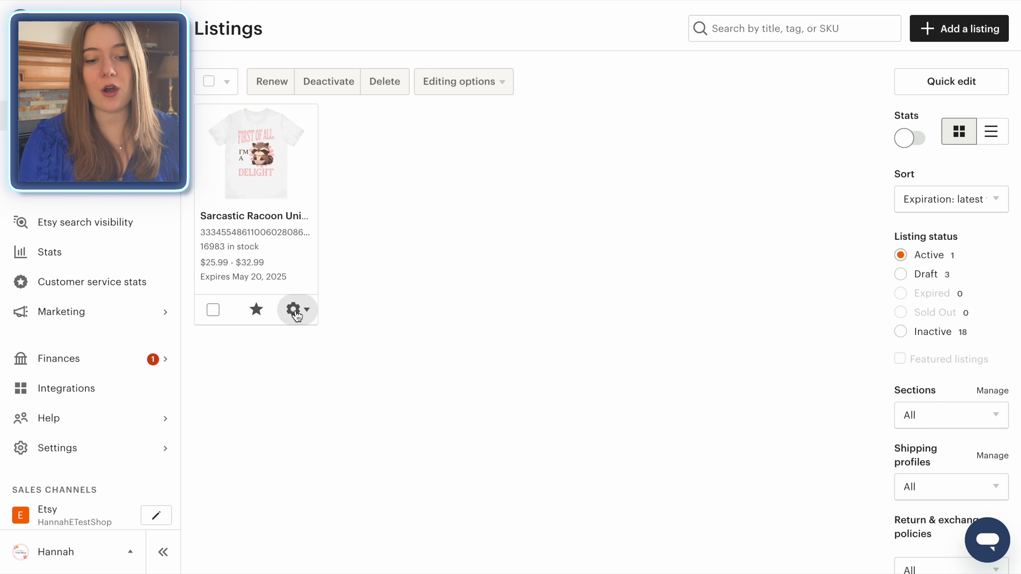
# Step: In Etsy's listing manager, open the Sarcastic Racoon shirt listing for editing and upload the cropped mockup photo
pyautogui.click(306, 315)
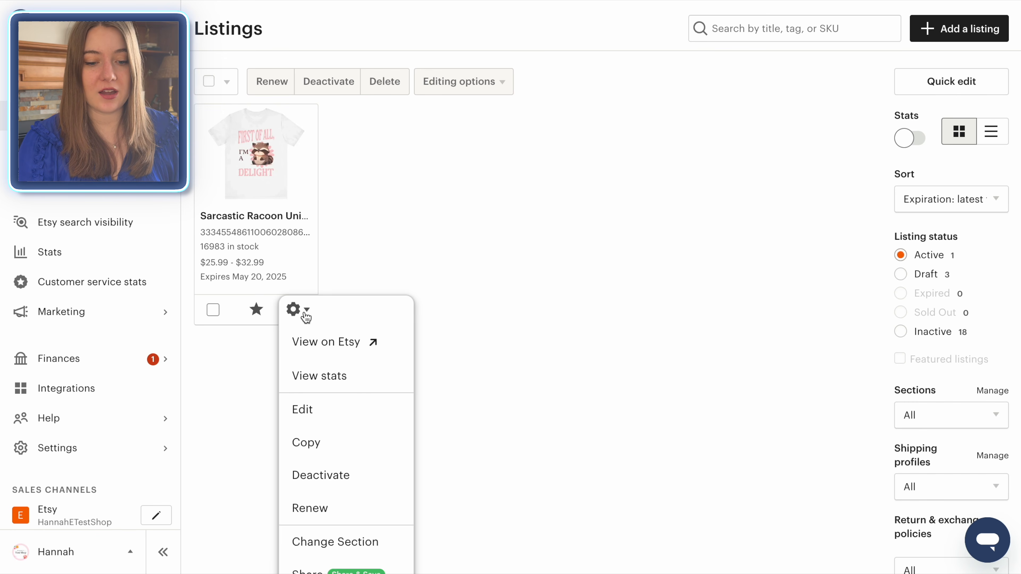
pyautogui.click(324, 414)
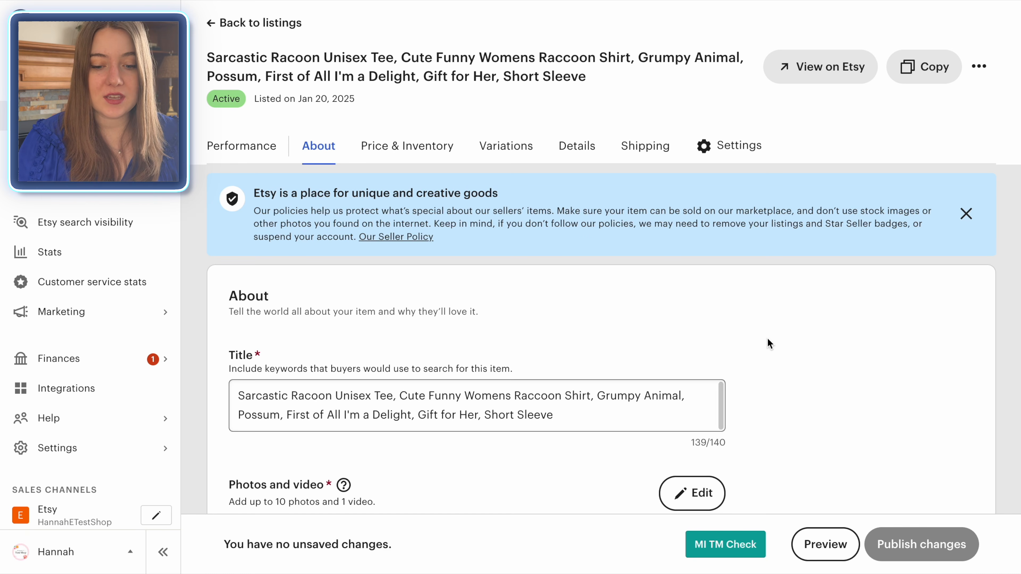
pyautogui.scroll(-4, 776, 344)
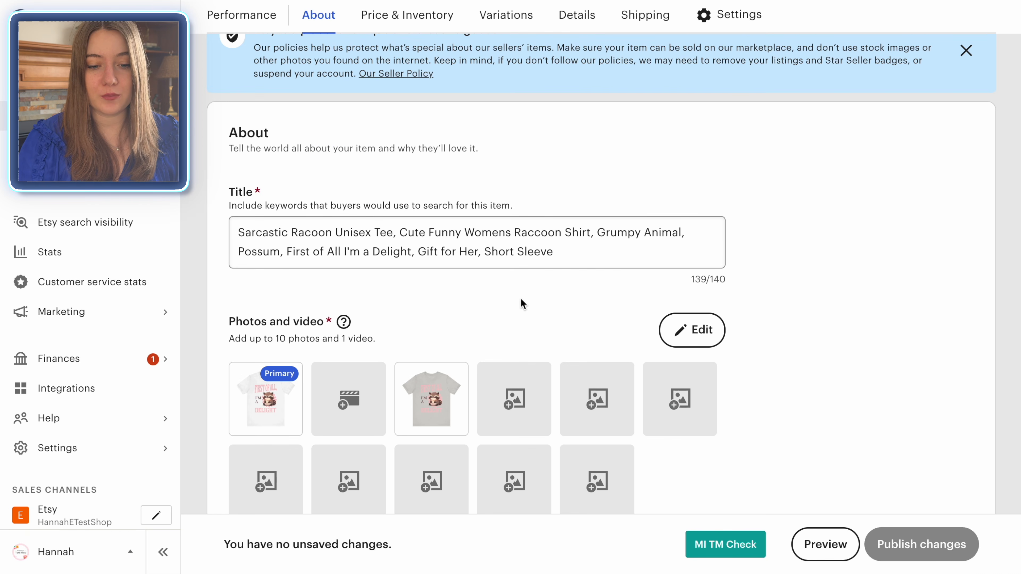
pyautogui.scroll(-4, 522, 304)
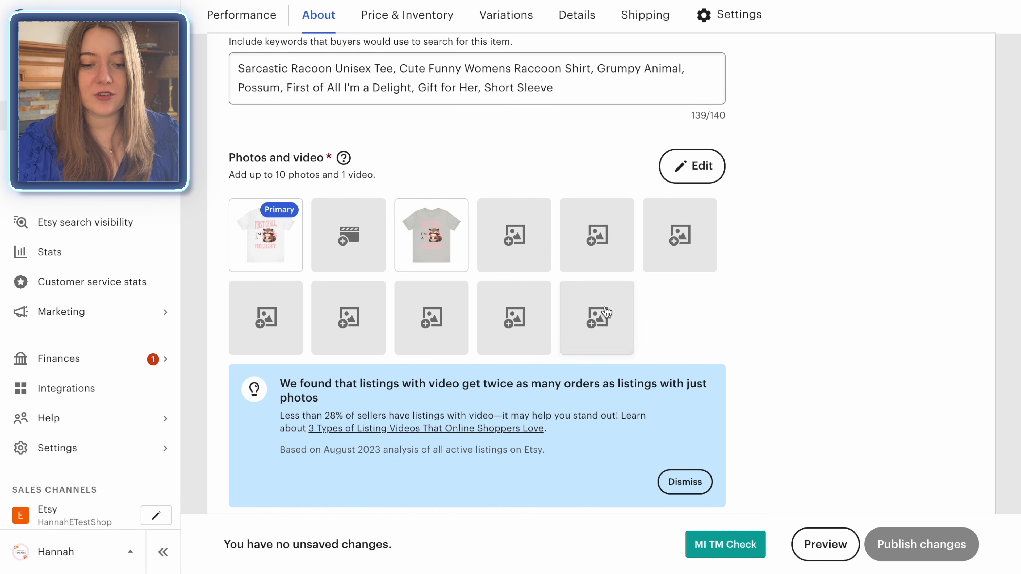
pyautogui.click(518, 237)
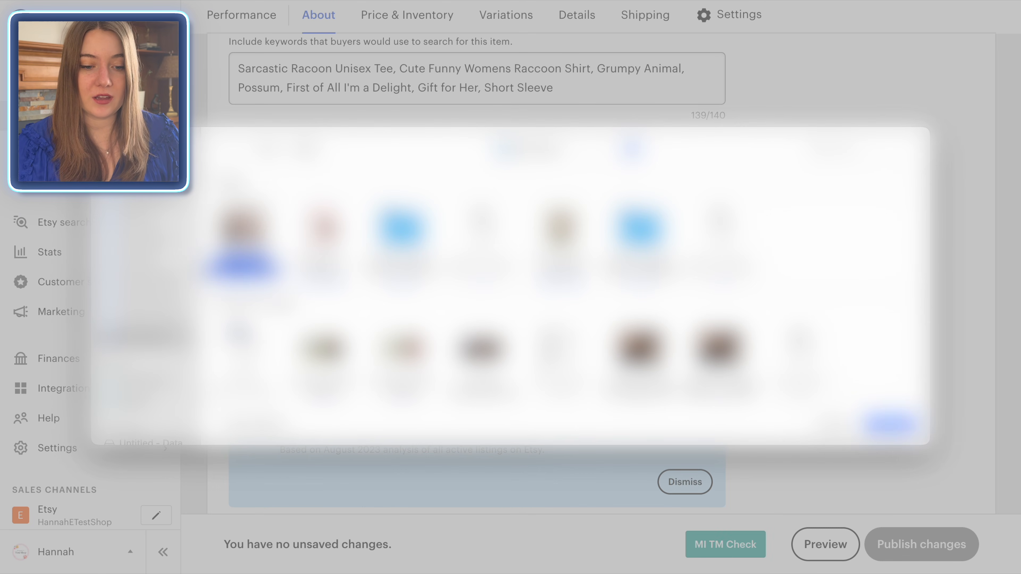
pyautogui.doubleClick(242, 236)
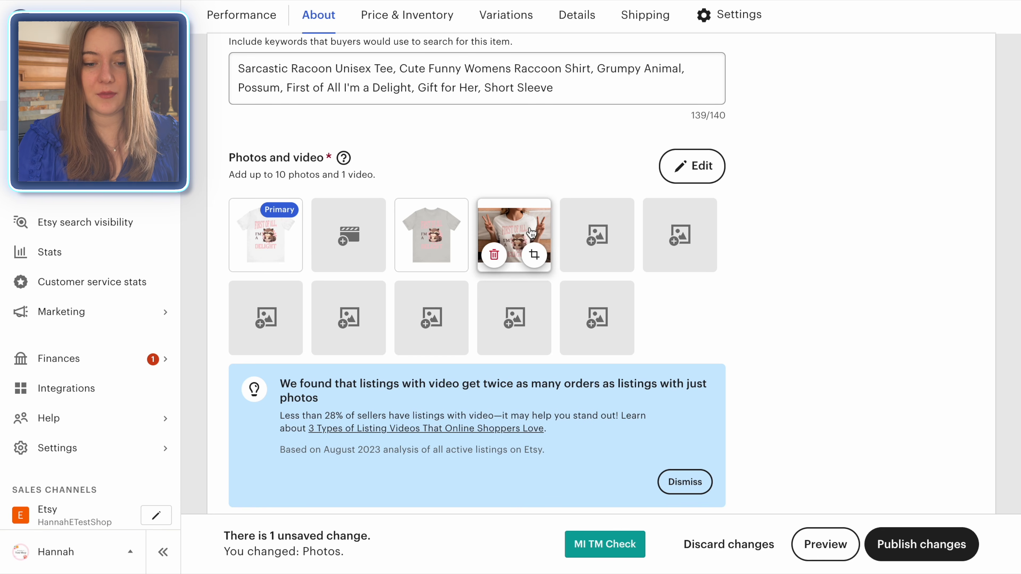
# Step: Make the uploaded mockup the listing's primary photo and check it in the enlarged view
pyautogui.moveTo(530, 230); pyautogui.dragTo(276, 232)
pyautogui.click(276, 234)
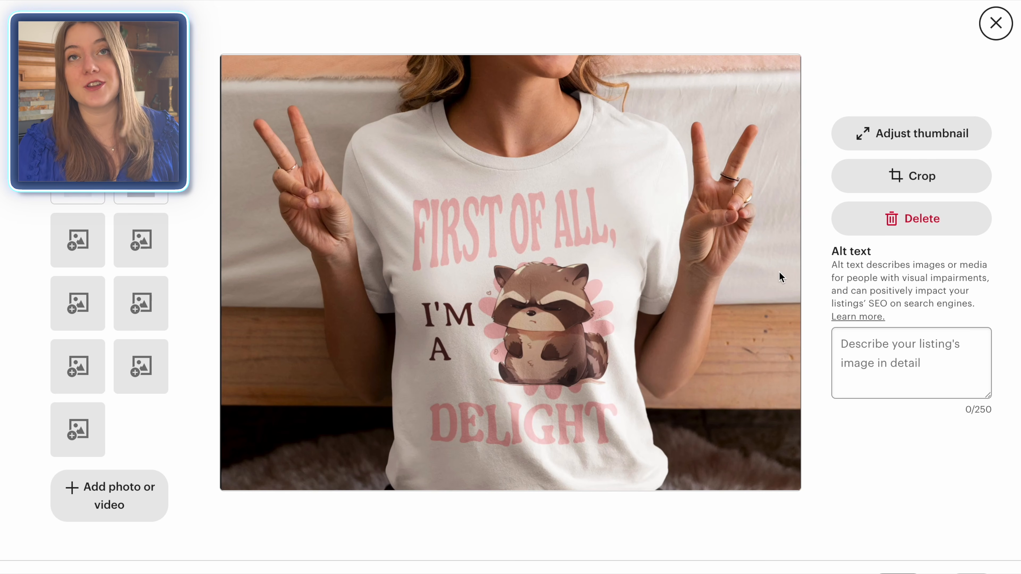
pyautogui.click(996, 25)
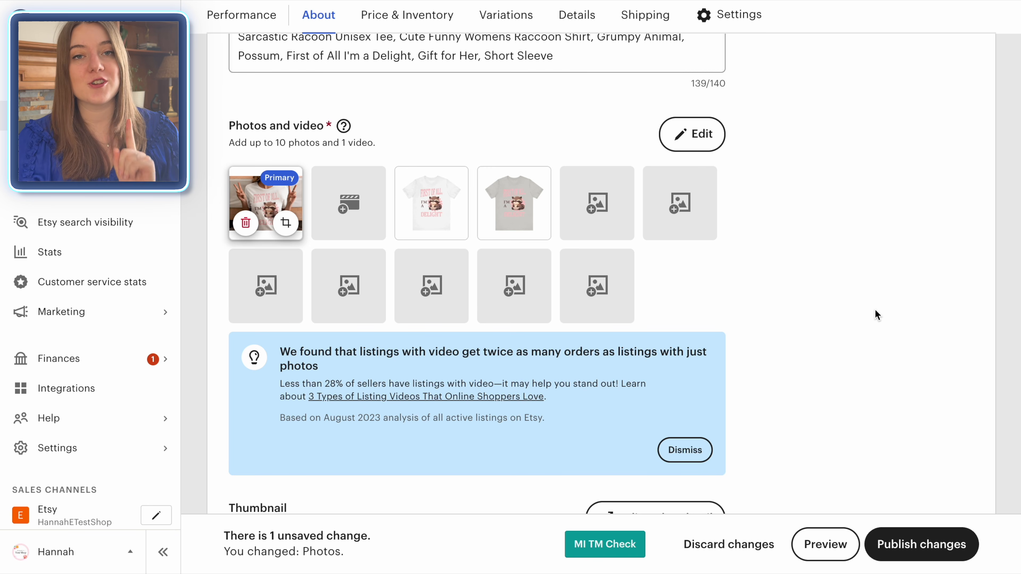
# Step: Create a shop section titled "Sarcastic Women's Shirts" for the listing, leaving Etsy Ads switched on
pyautogui.scroll(-2, 876, 310)
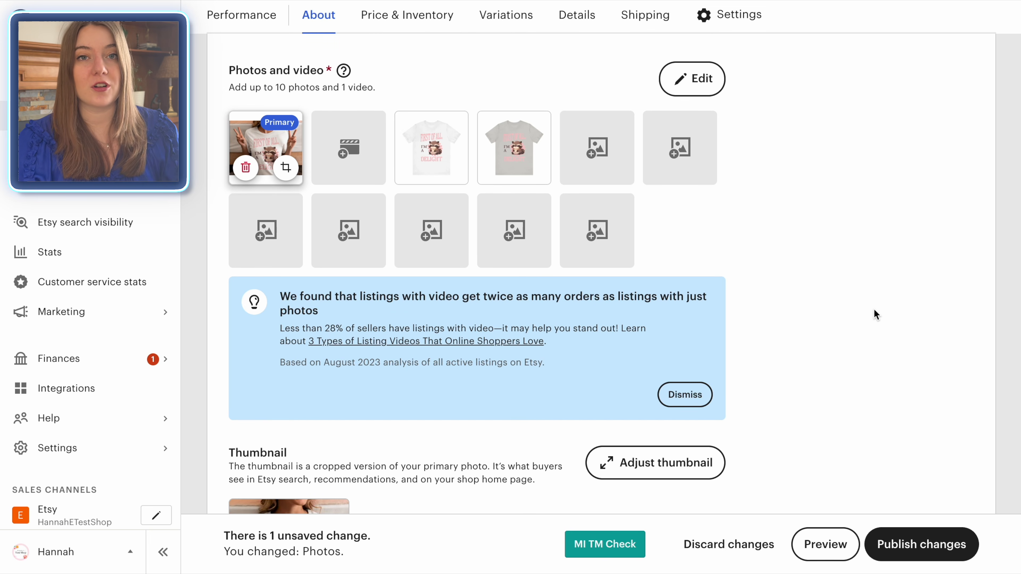
pyautogui.scroll(-20, 788, 260)
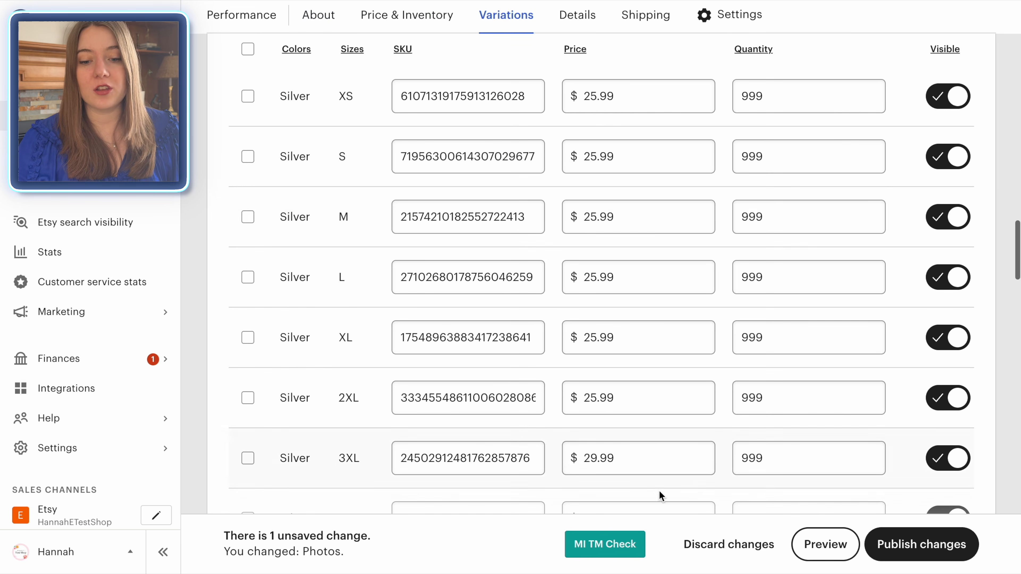
pyautogui.scroll(-10, 558, 183)
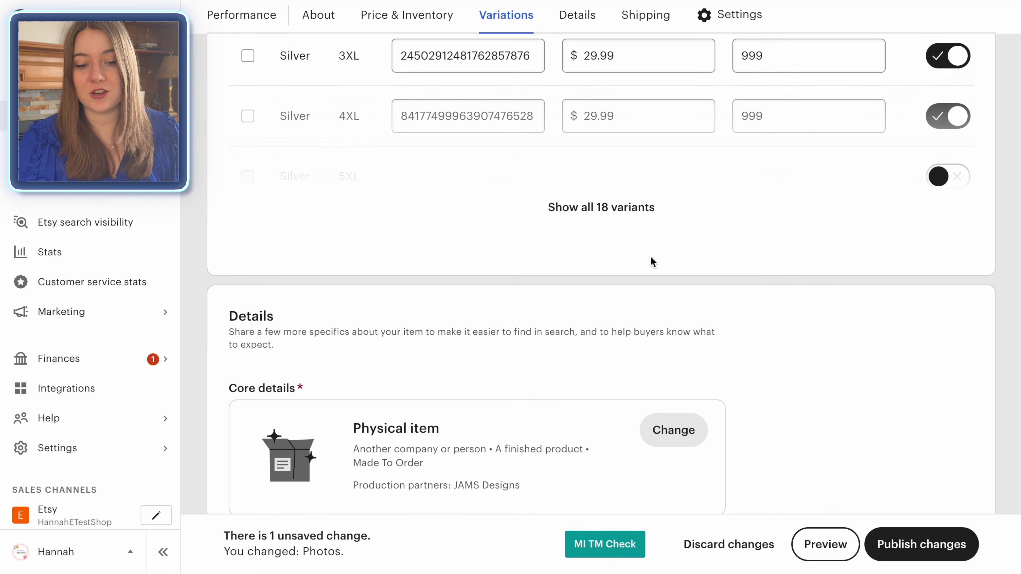
pyautogui.scroll(-15, 649, 258)
pyautogui.scroll(-15, 612, 318)
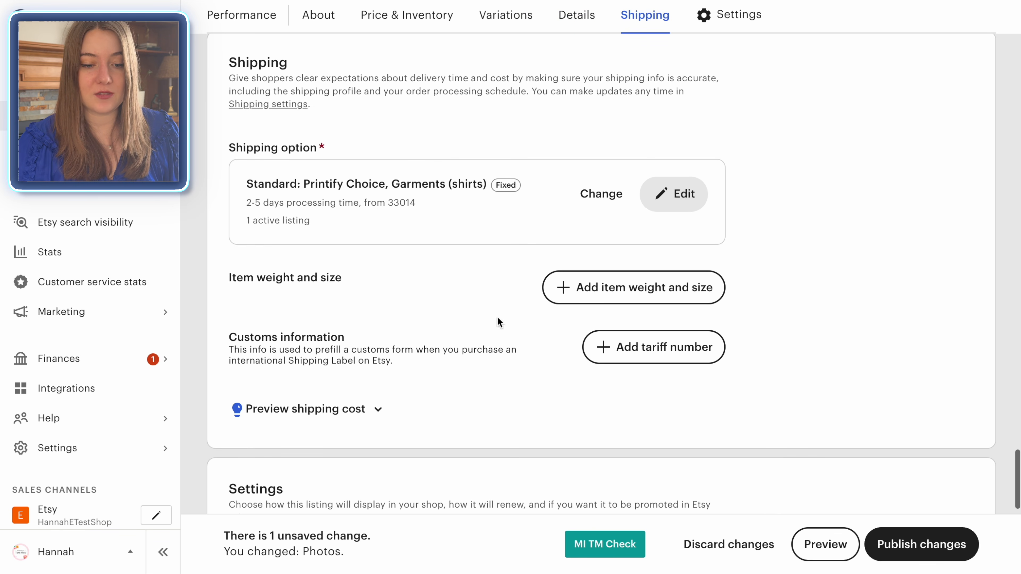
pyautogui.scroll(-8, 397, 347)
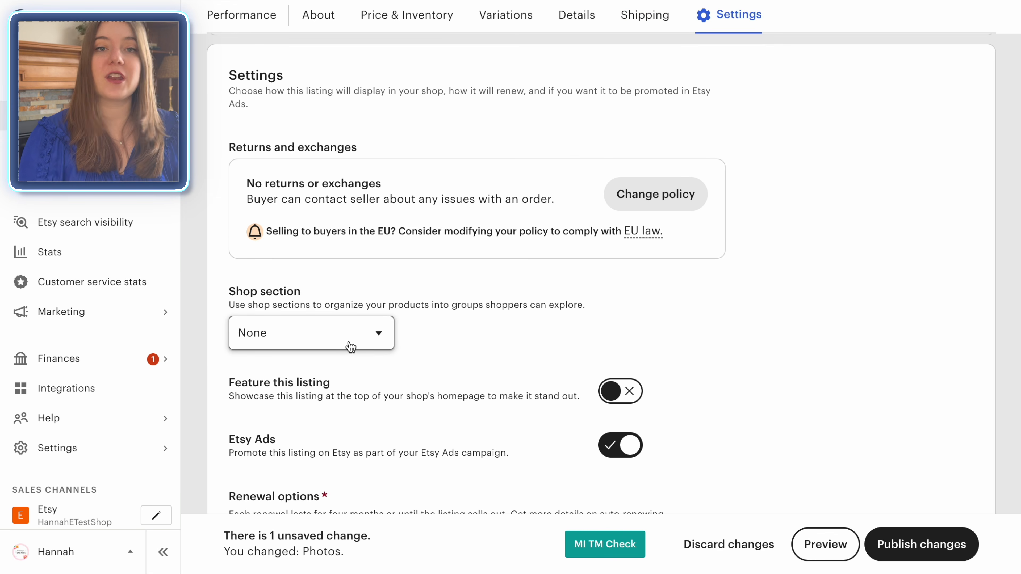
pyautogui.click(378, 334)
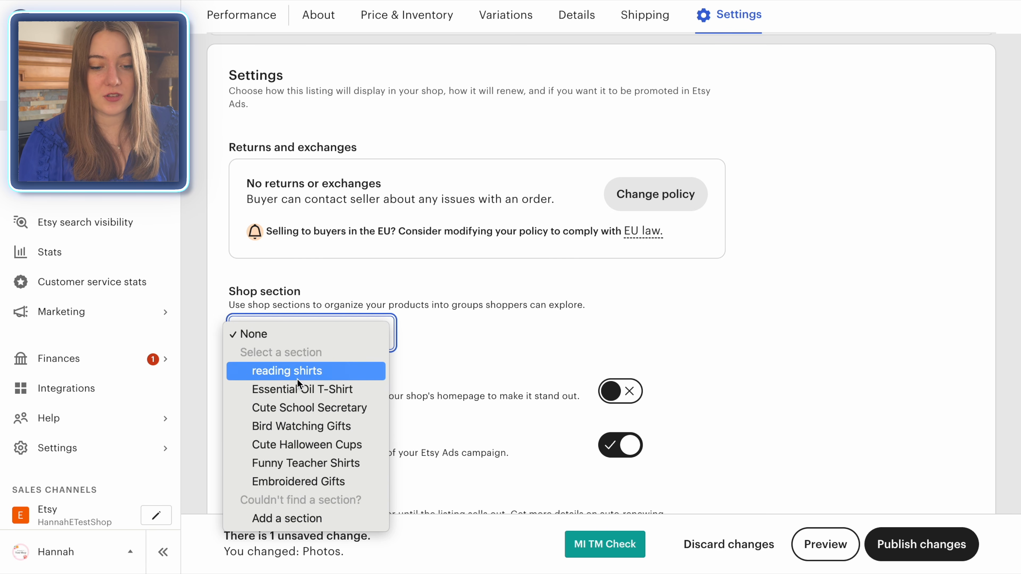
pyautogui.click(292, 522)
pyautogui.click(433, 283)
pyautogui.write("Sarcastic Women's Shirts")
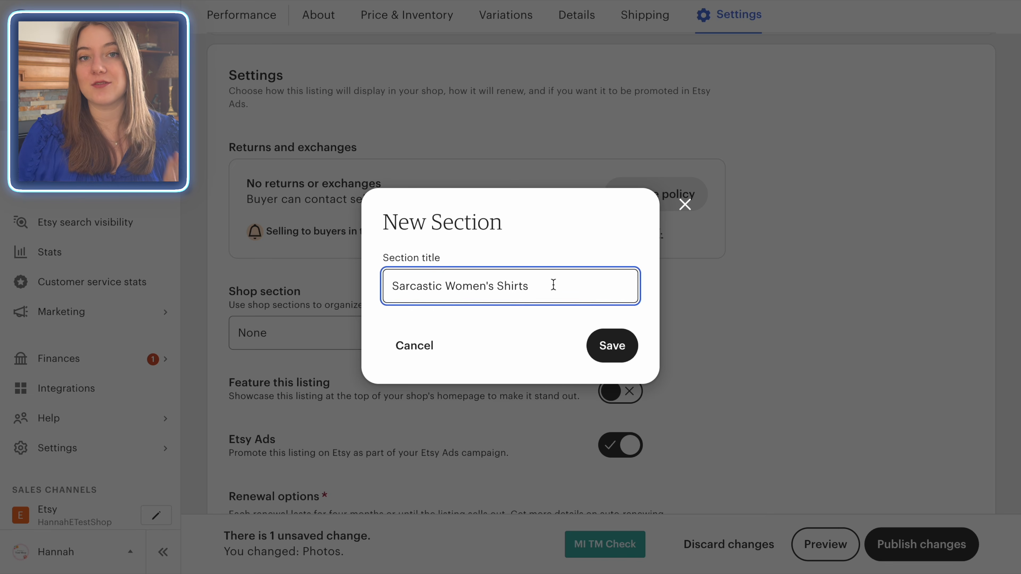
pyautogui.click(612, 348)
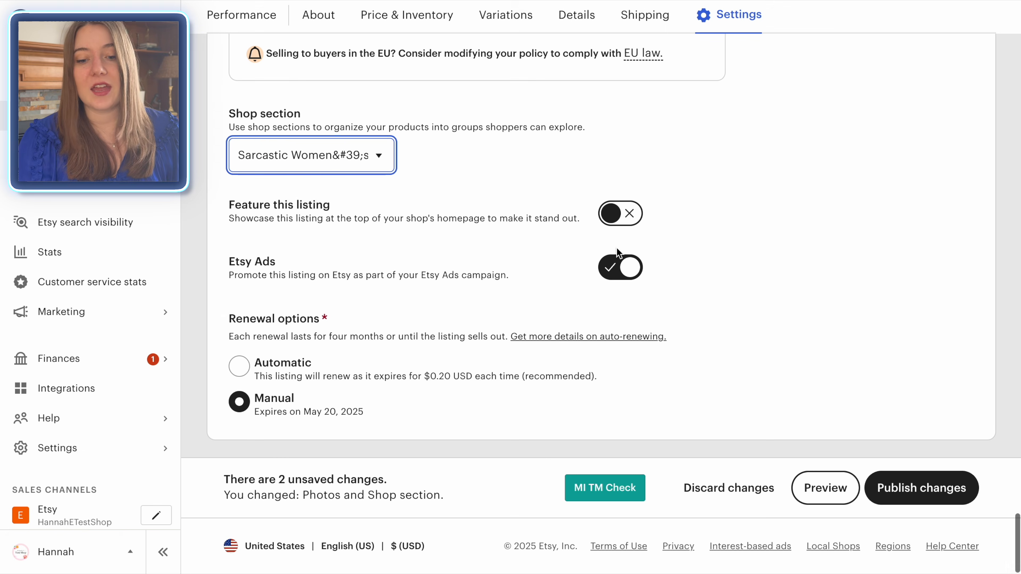
pyautogui.click(629, 276)
pyautogui.click(630, 276)
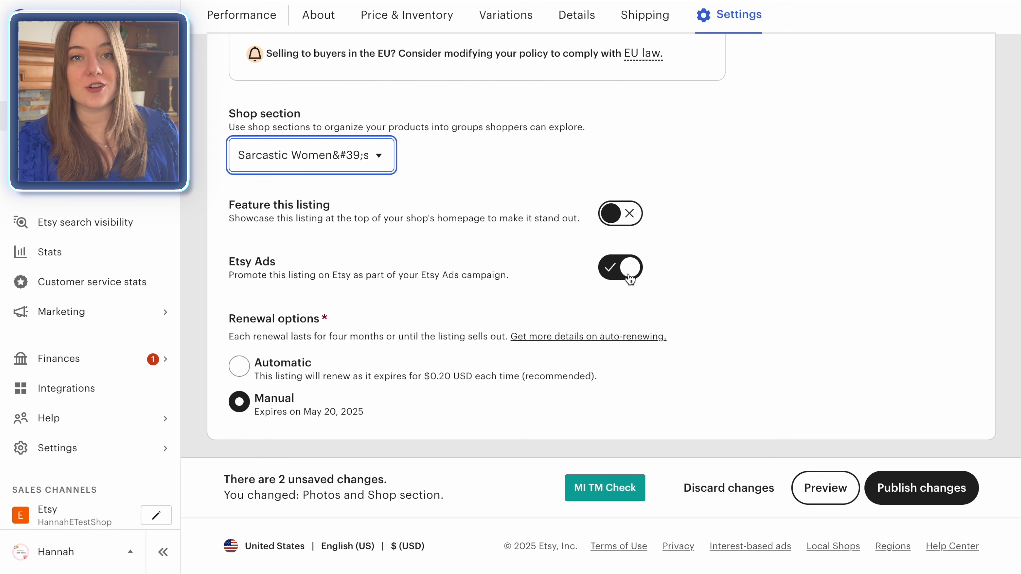
# Step: Switch off Etsy Ads for the listing and publish the changes made to it
pyautogui.click(629, 277)
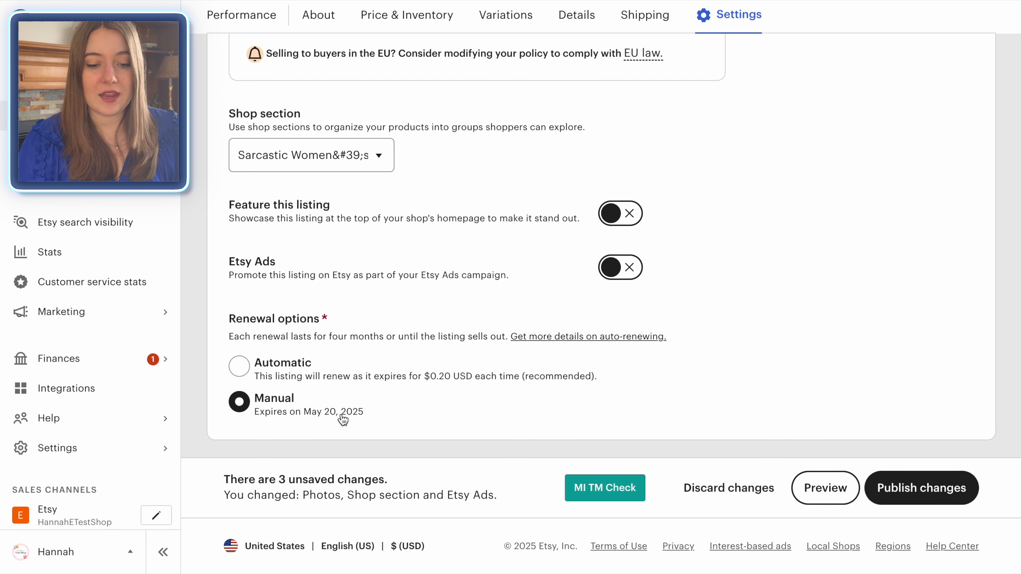
pyautogui.click(944, 496)
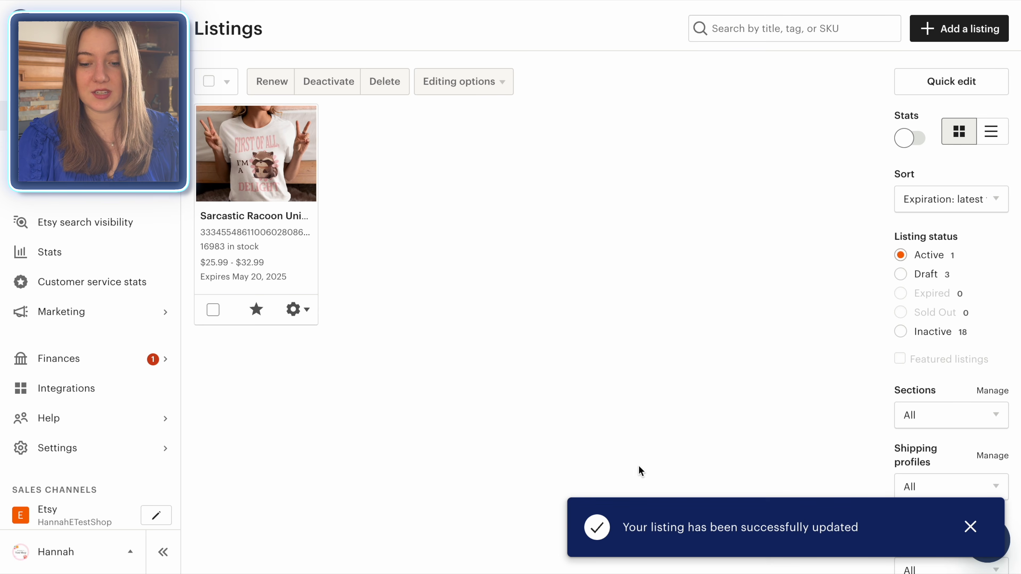
# Step: View the updated raccoon shirt listing on its public Etsy page, checking it with color White and size L selected
pyautogui.click(298, 314)
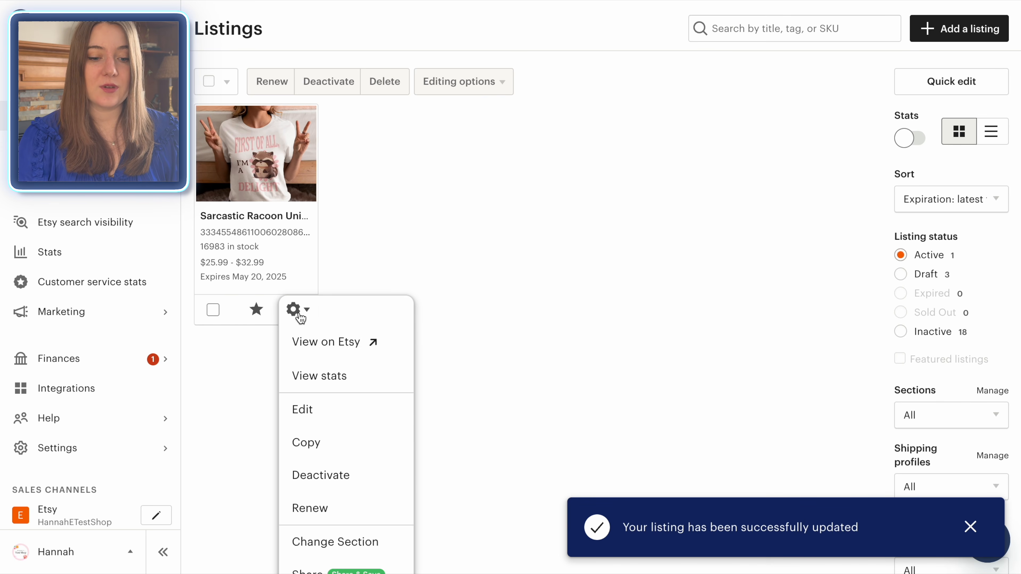
pyautogui.click(344, 346)
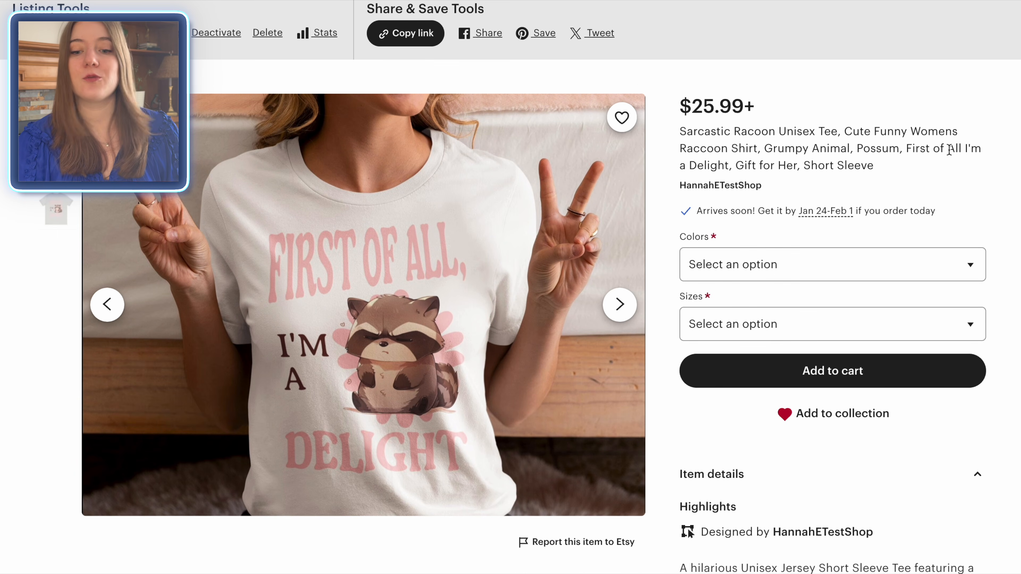
pyautogui.click(965, 264)
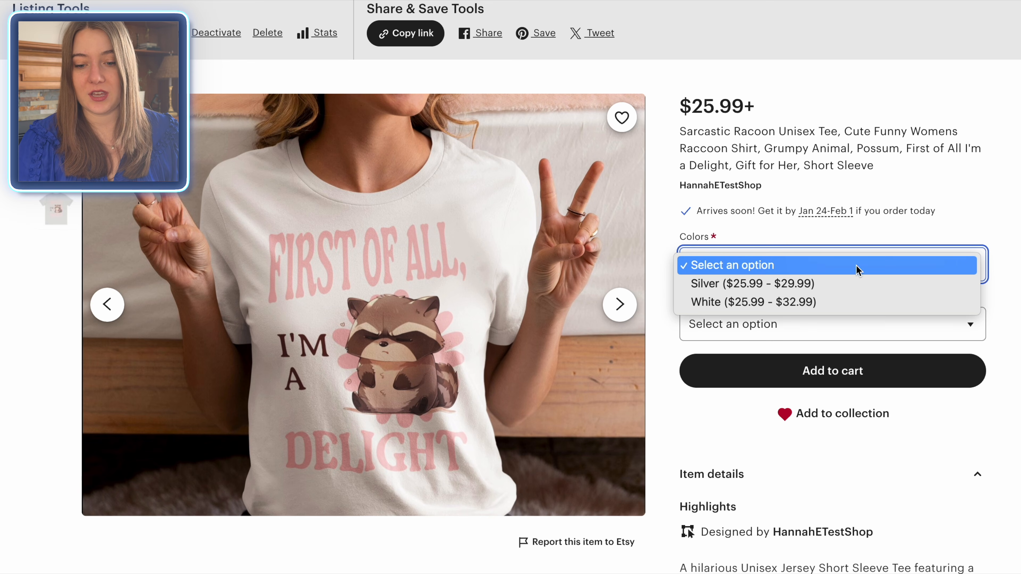
pyautogui.click(836, 306)
pyautogui.click(942, 324)
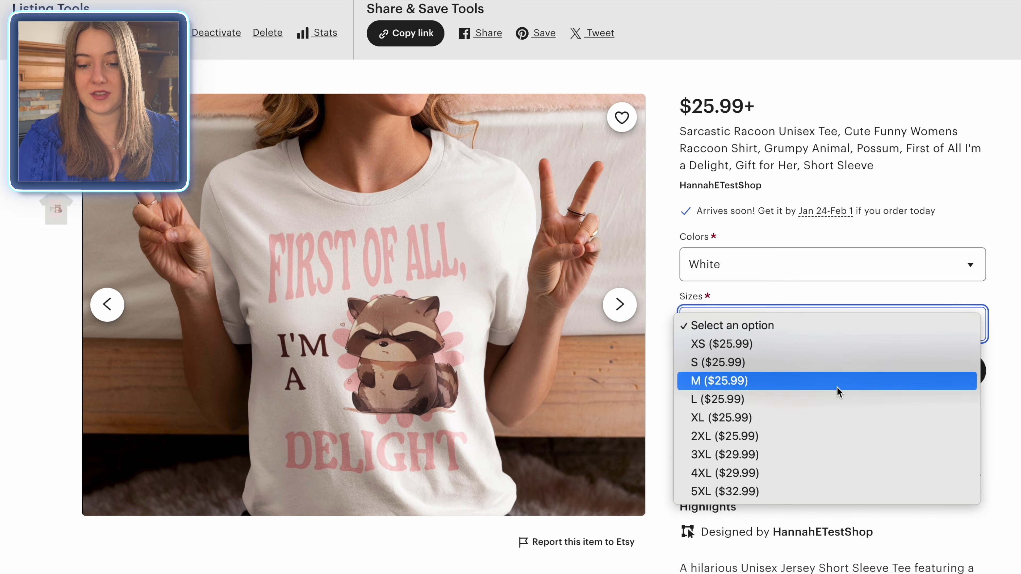
pyautogui.click(839, 396)
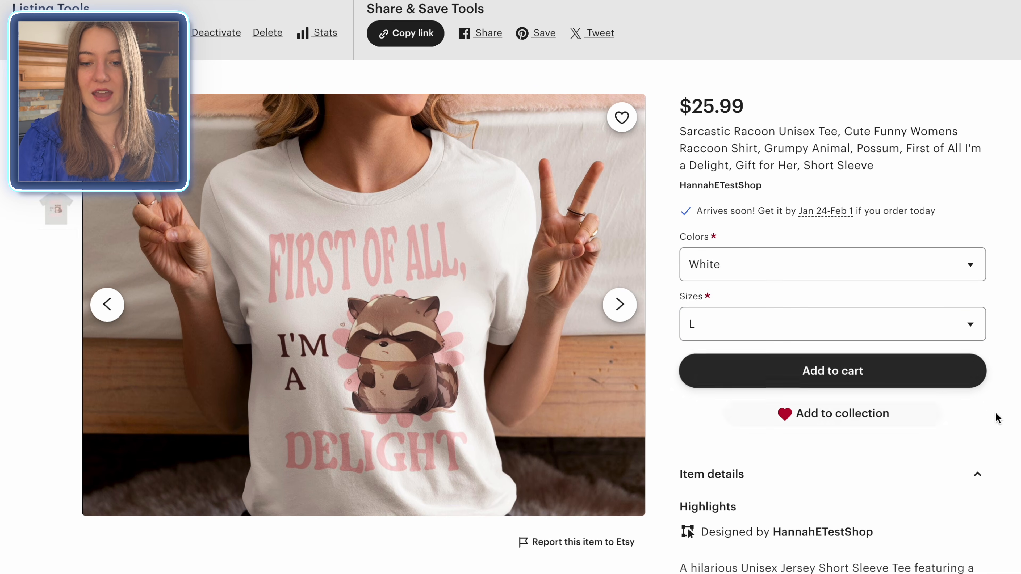
pyautogui.scroll(-3, 852, 165)
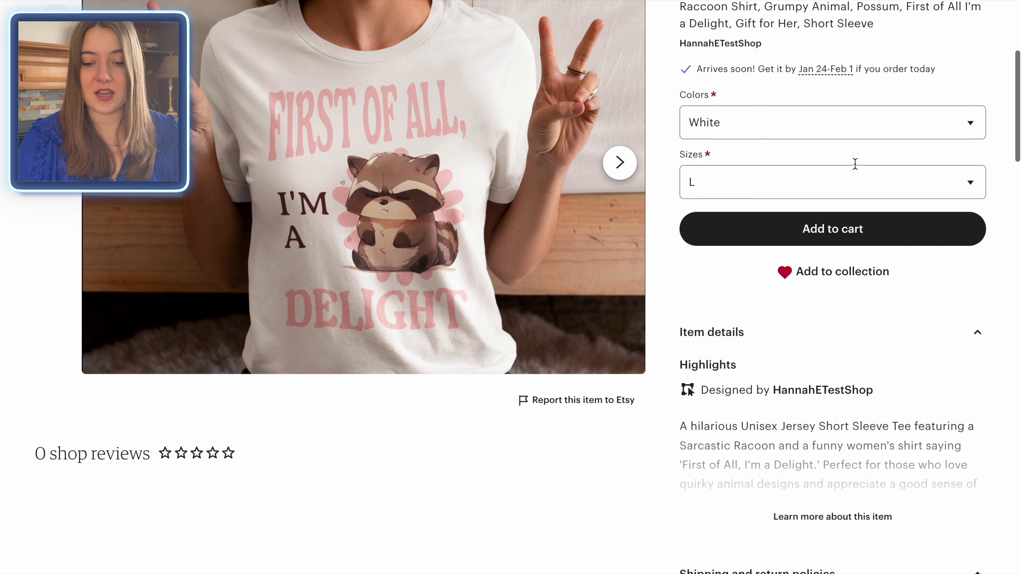
pyautogui.scroll(6, 885, 437)
pyautogui.scroll(-2, 987, 224)
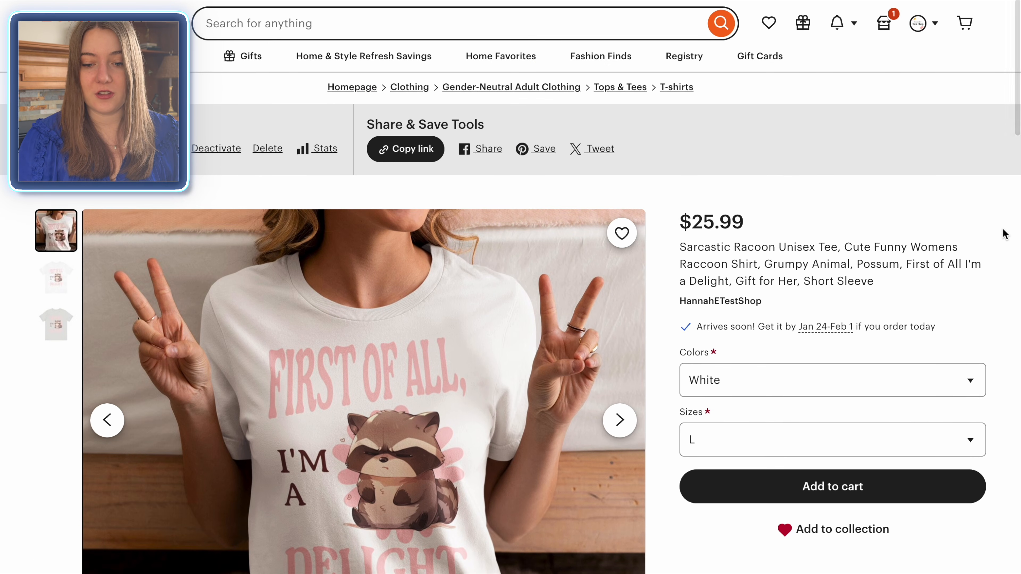
pyautogui.scroll(-1, 1006, 236)
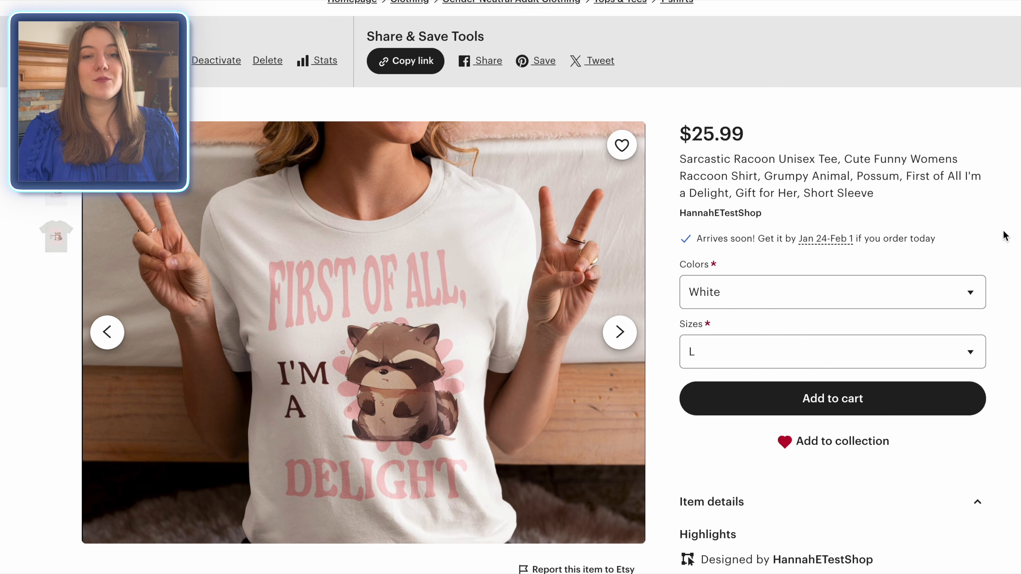